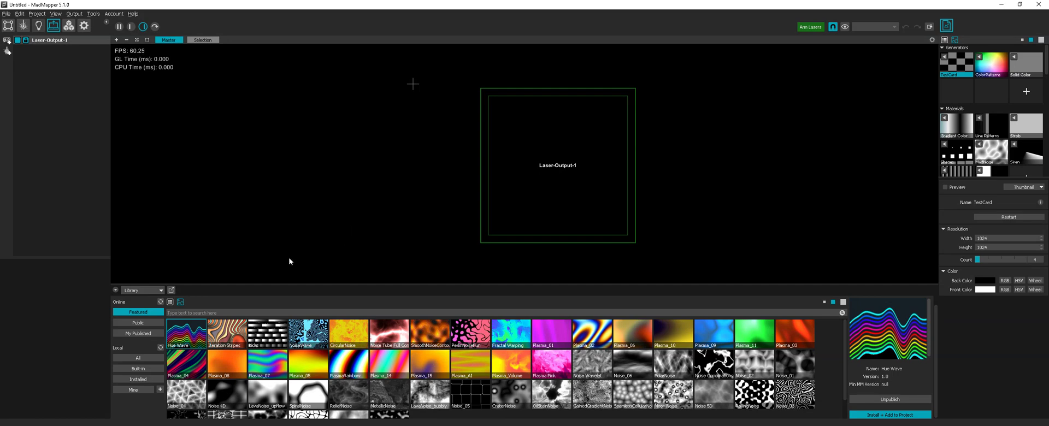
Hide the library, create a new laser project and show the settings of its laser output.
{"action": "left_click", "coordinate": [115, 290]}
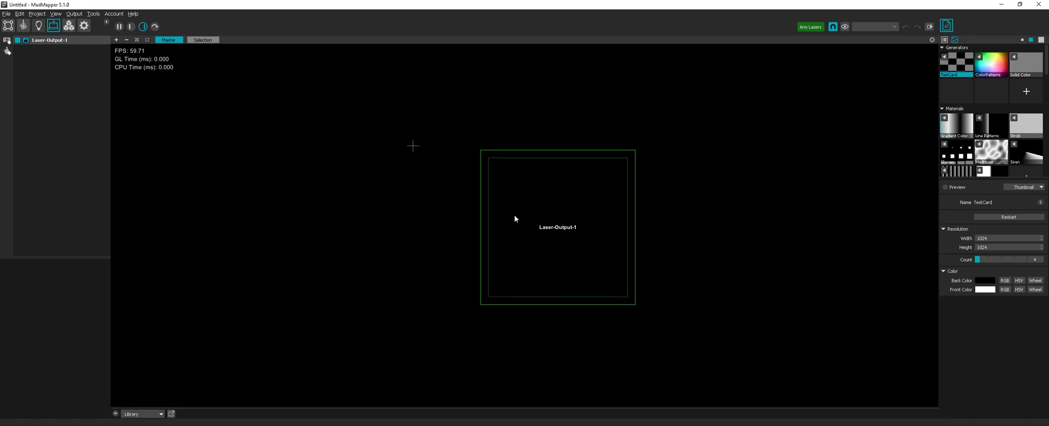
{"action": "left_click", "coordinate": [6, 15]}
{"action": "mouse_move", "coordinate": [12, 25]}
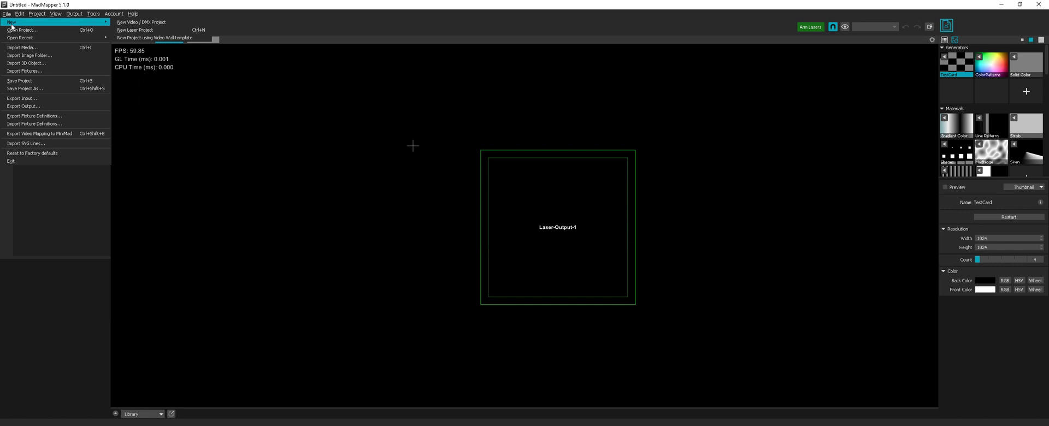
{"action": "left_click", "coordinate": [135, 30]}
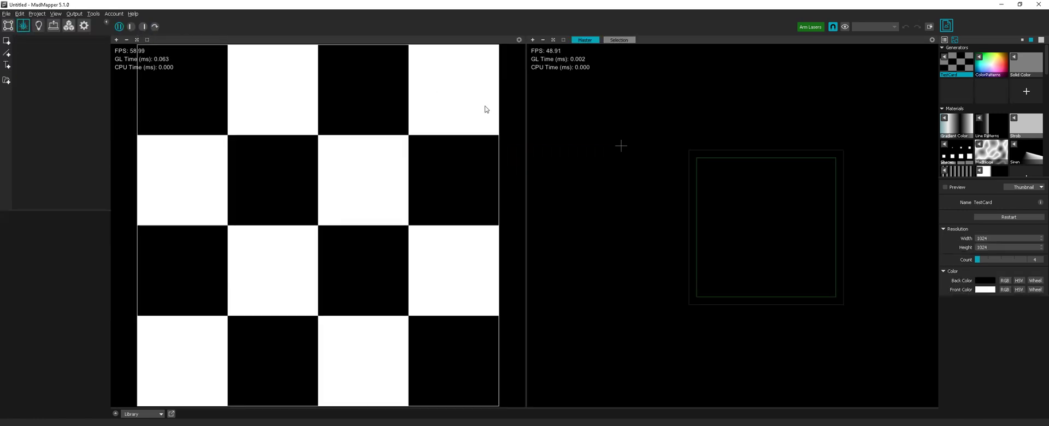
{"action": "left_click", "coordinate": [55, 29]}
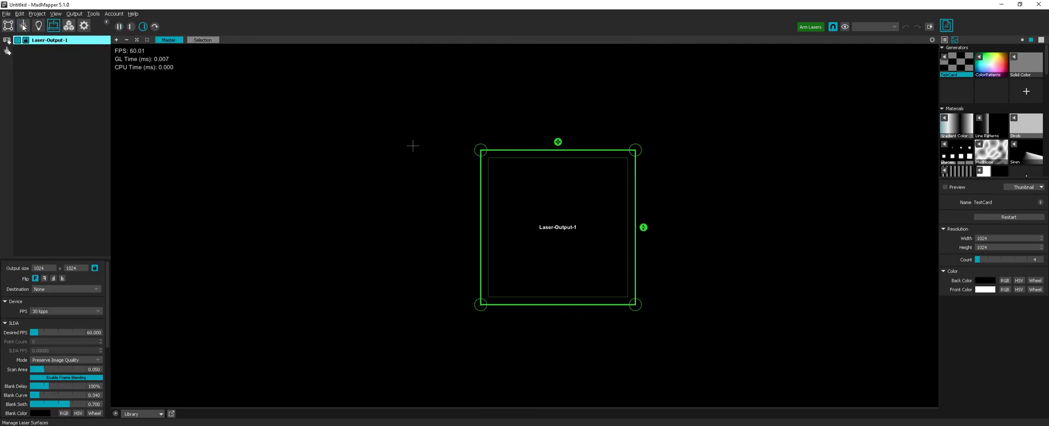
Add the Crosses laser material to the output as a new laser quad.
{"action": "scroll", "coordinate": [978, 109], "scroll_direction": "down", "scroll_amount": 5}
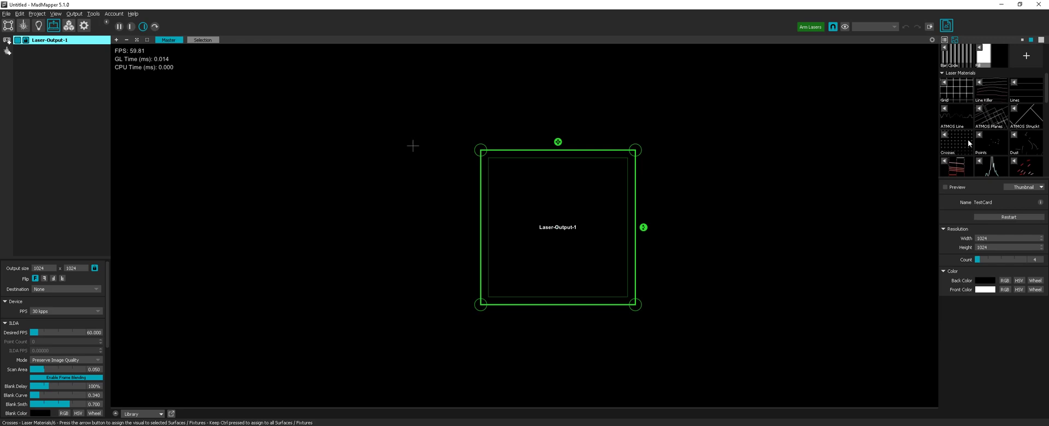
{"action": "left_click_drag", "start_coordinate": [968, 139], "coordinate": [782, 168]}
{"action": "left_click_drag", "start_coordinate": [536, 222], "coordinate": [649, 227]}
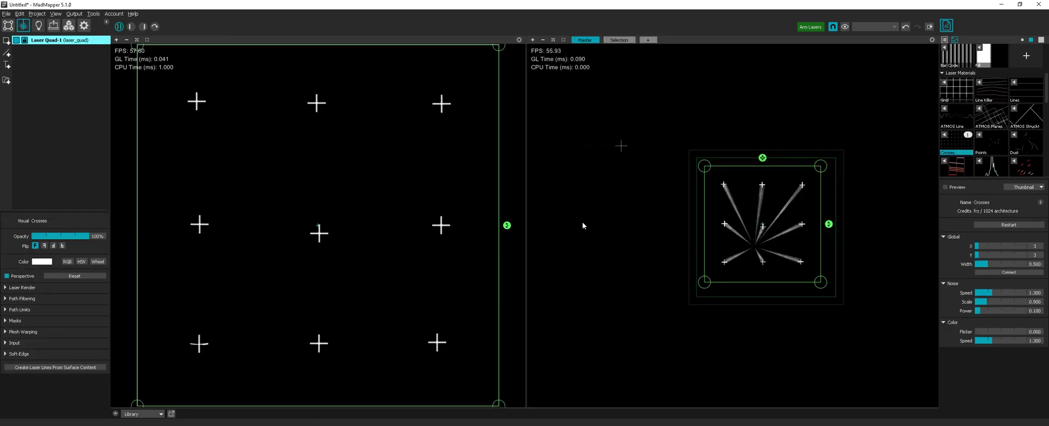
Turn off perspective for the Crosses quad, then move and enlarge it to fill the laser output's scan area.
{"action": "left_click_drag", "start_coordinate": [765, 209], "coordinate": [768, 204]}
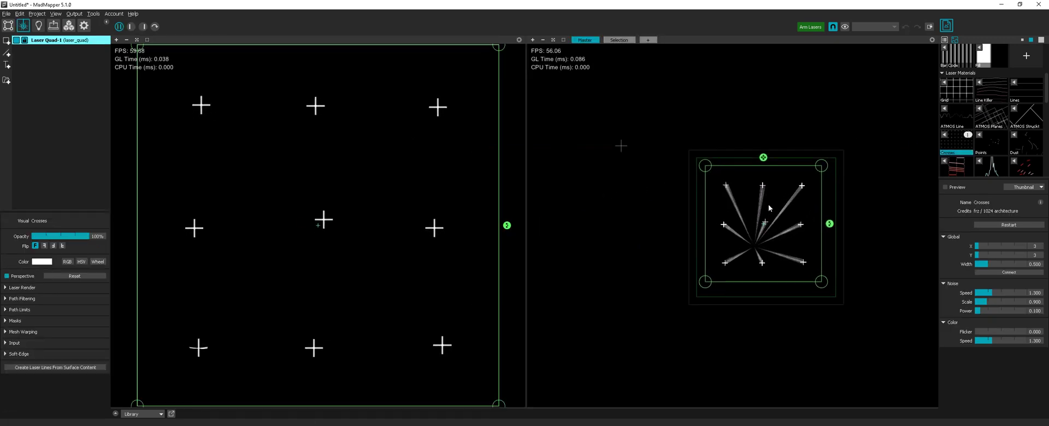
{"action": "scroll", "coordinate": [779, 200], "scroll_direction": "up", "scroll_amount": 3}
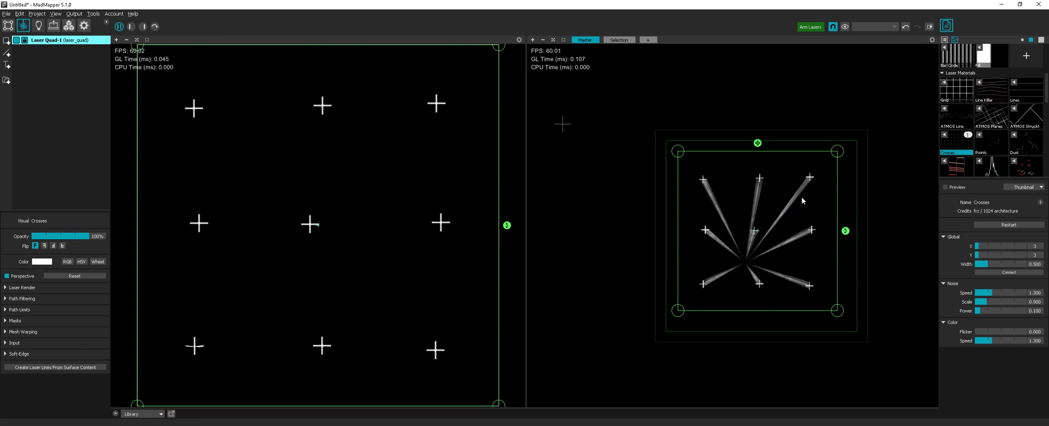
{"action": "left_click_drag", "start_coordinate": [754, 188], "coordinate": [742, 178]}
{"action": "left_click", "coordinate": [25, 275]}
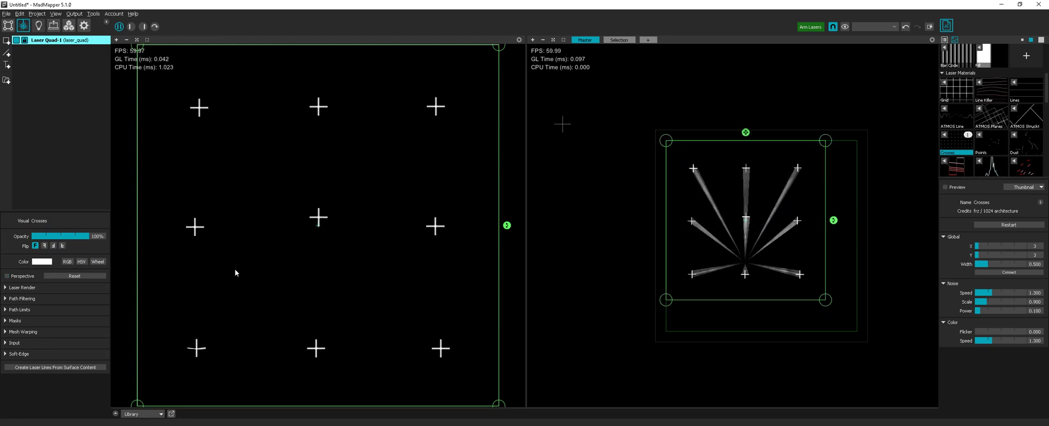
{"action": "left_click_drag", "start_coordinate": [826, 299], "coordinate": [860, 331]}
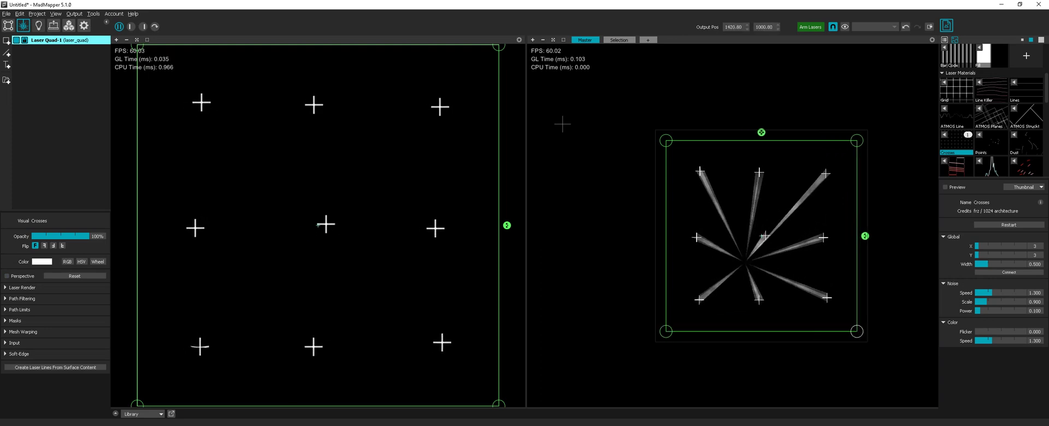
Switch to wysiwyg and open the recent file LasersQuickTest.wyg.
{"action": "left_click", "coordinate": [272, 425]}
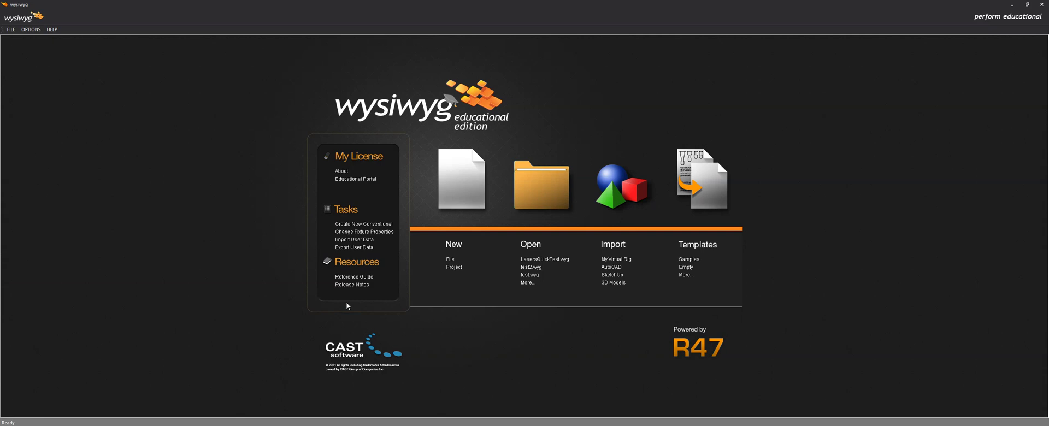
{"action": "left_click", "coordinate": [545, 260]}
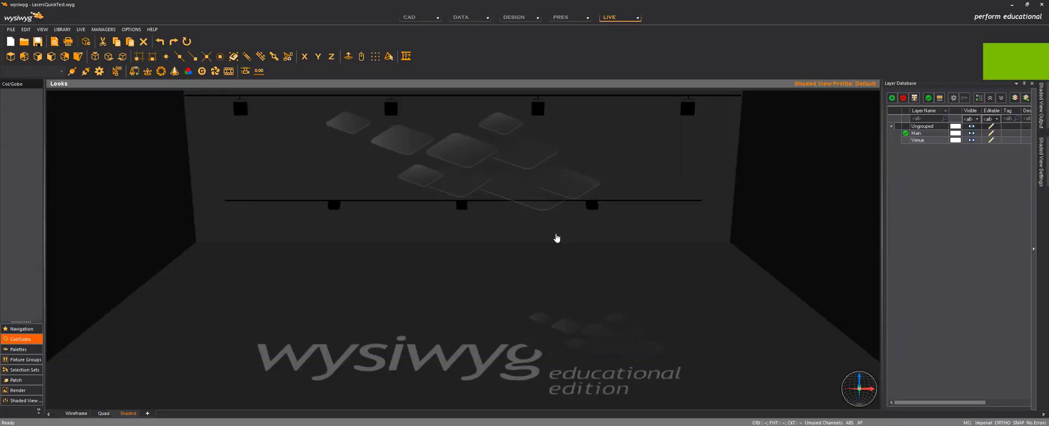
Launch the MiniConsole app and minimise its window so it runs behind wysiwyg.
{"action": "key", "text": "super"}
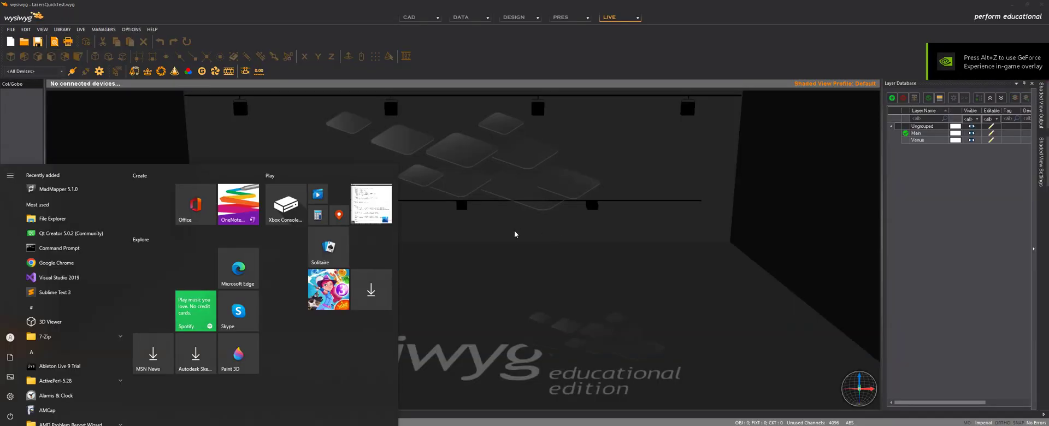
{"action": "type", "text": "mini"}
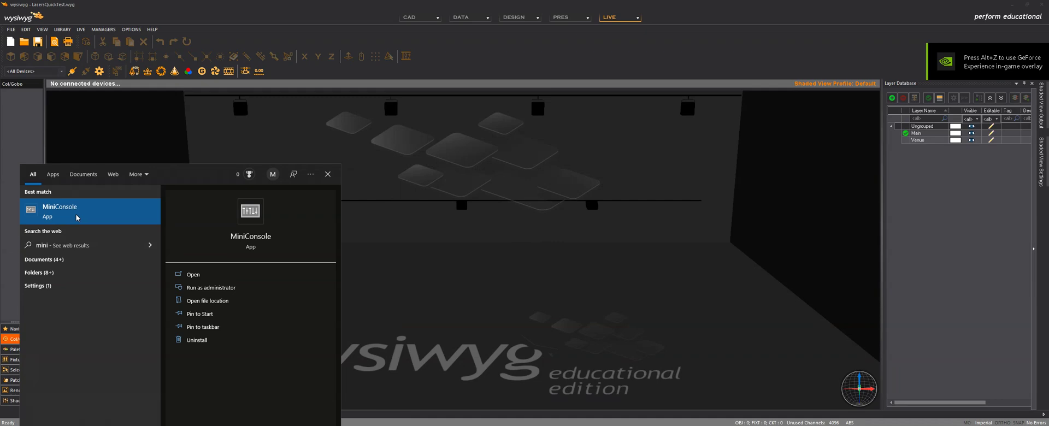
{"action": "left_click", "coordinate": [86, 212]}
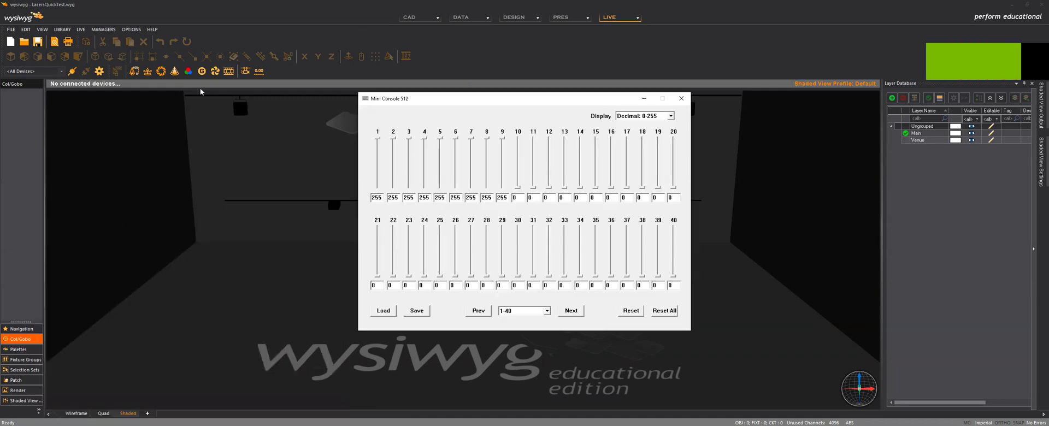
{"action": "left_click", "coordinate": [209, 16]}
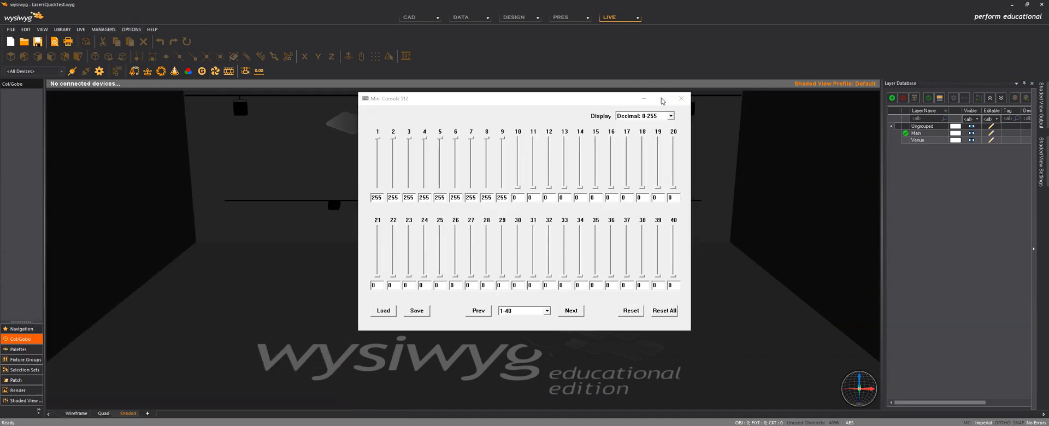
{"action": "left_click", "coordinate": [646, 100]}
Connect the Mini Console device in the Device Manager.
{"action": "left_click", "coordinate": [625, 20]}
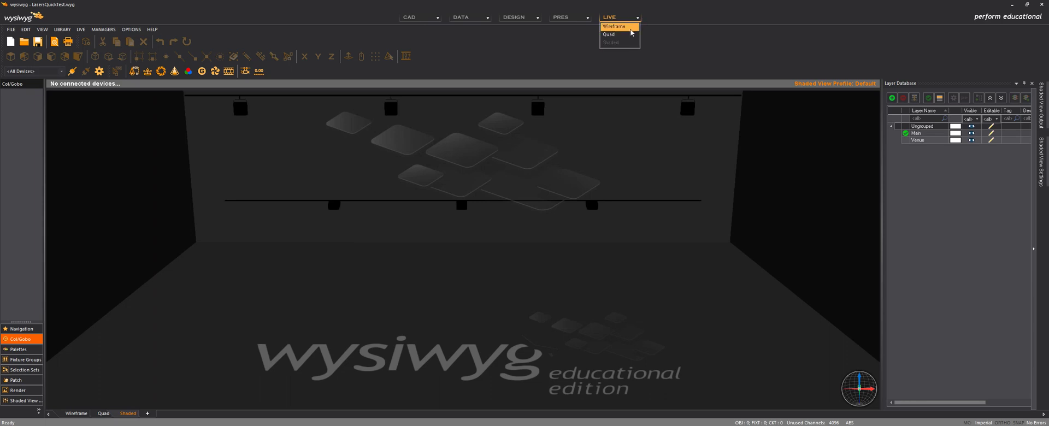
{"action": "left_click", "coordinate": [705, 34]}
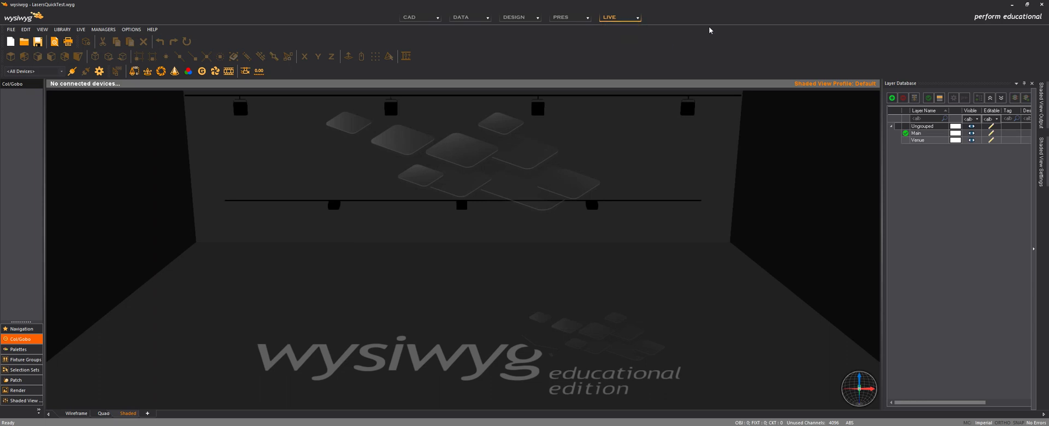
{"action": "left_click", "coordinate": [131, 30]}
{"action": "mouse_move", "coordinate": [111, 34]}
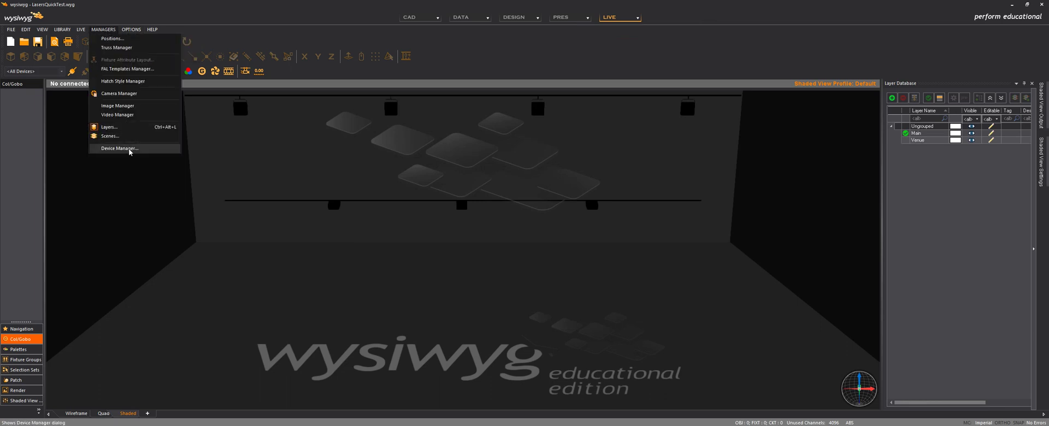
{"action": "left_click", "coordinate": [129, 148]}
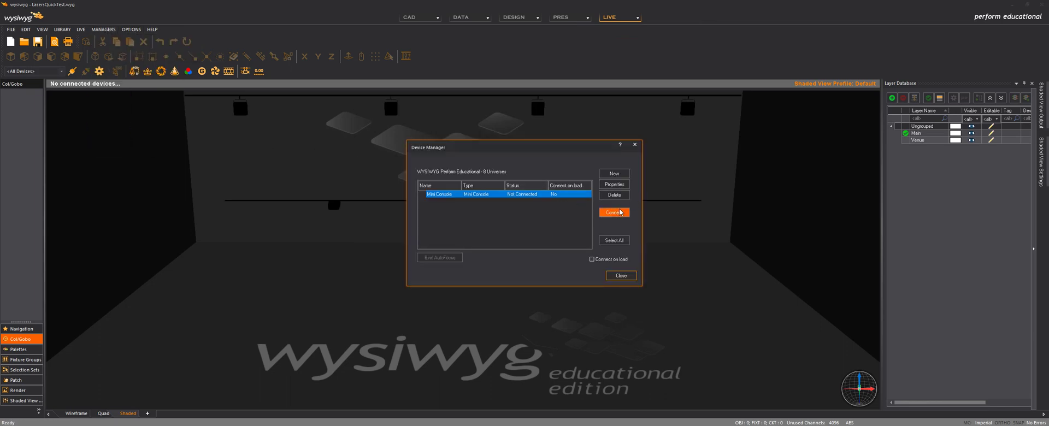
{"action": "left_click", "coordinate": [614, 212]}
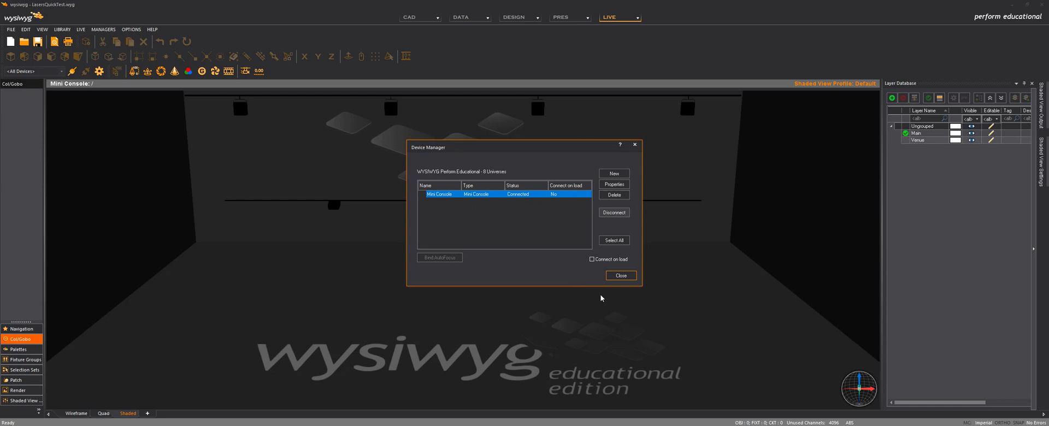
{"action": "left_click", "coordinate": [622, 275]}
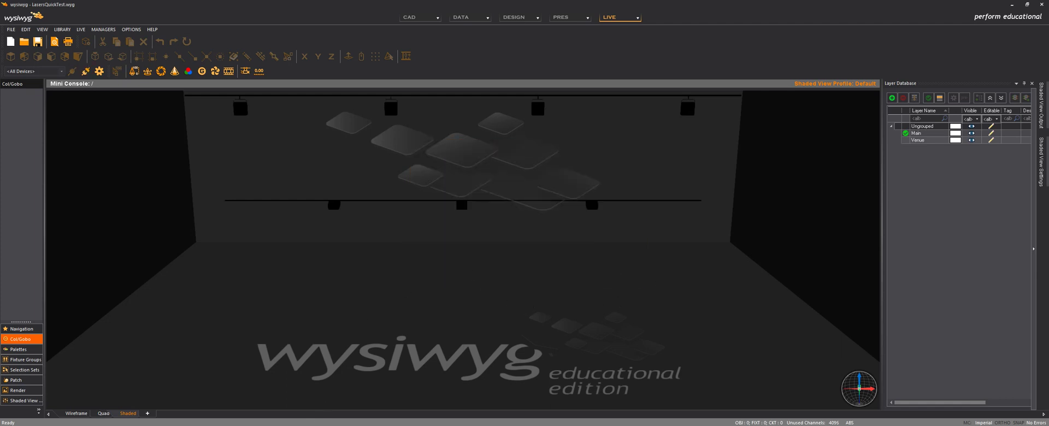
Switch to MadMapper and enable external visualization with Wysiwyg in the laser preferences.
{"action": "key", "text": "alt+Tab"}
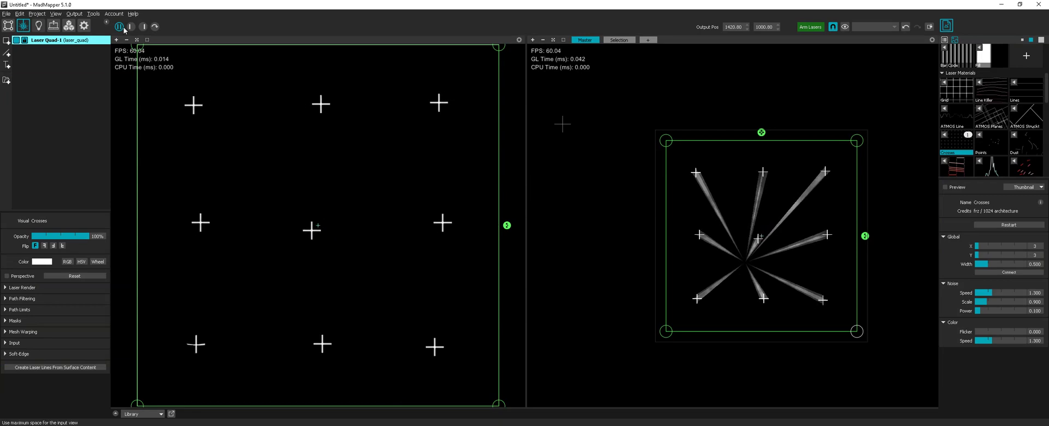
{"action": "left_click", "coordinate": [97, 15]}
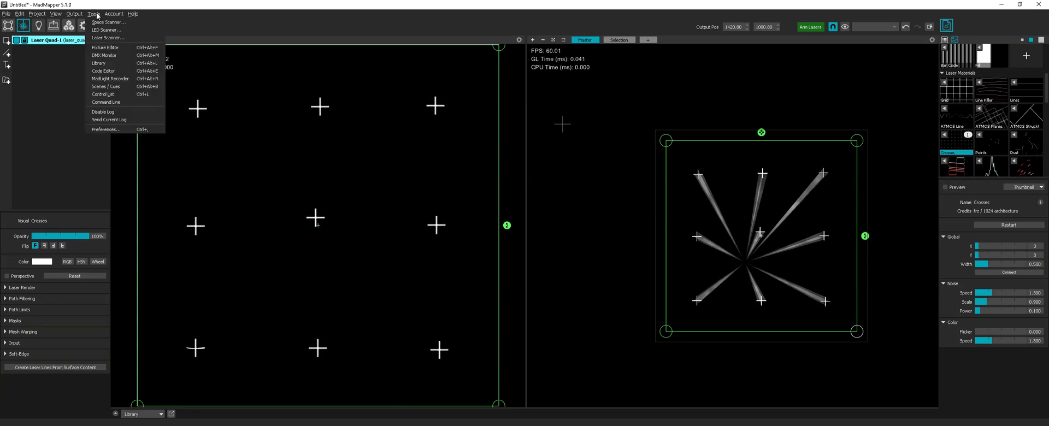
{"action": "left_click", "coordinate": [135, 130]}
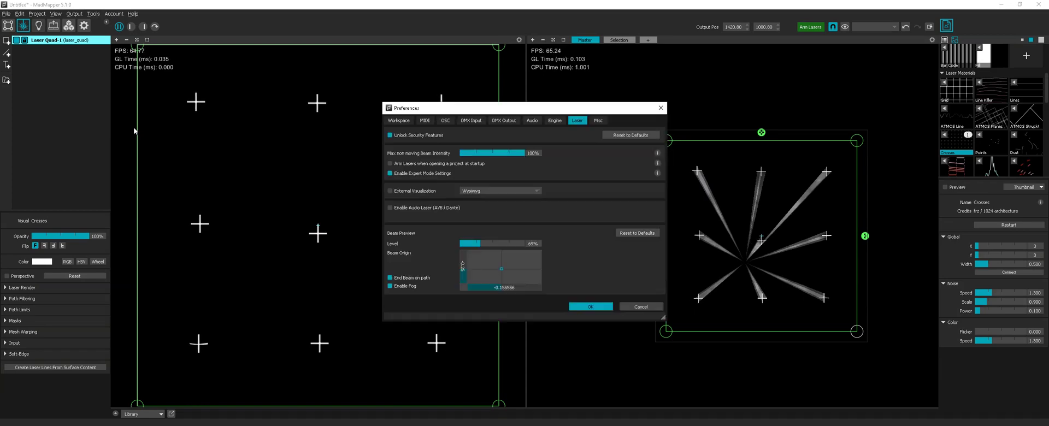
{"action": "left_click", "coordinate": [390, 191]}
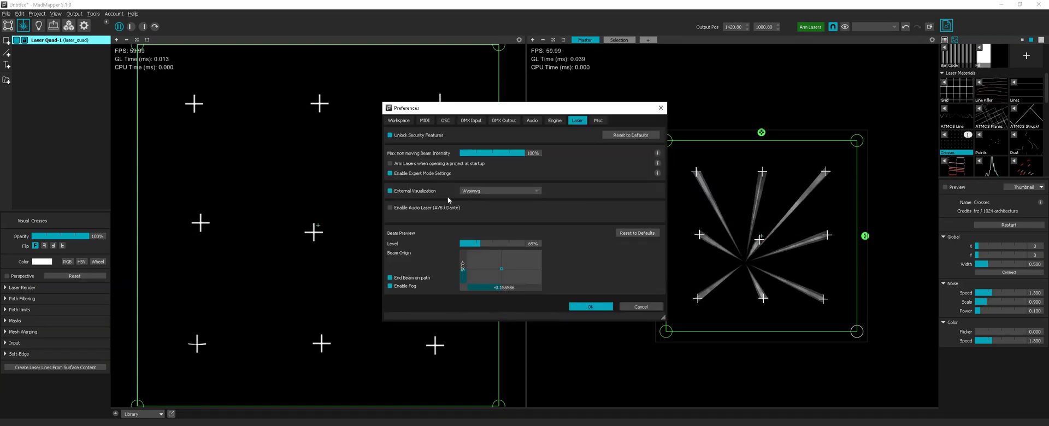
{"action": "left_click", "coordinate": [490, 191]}
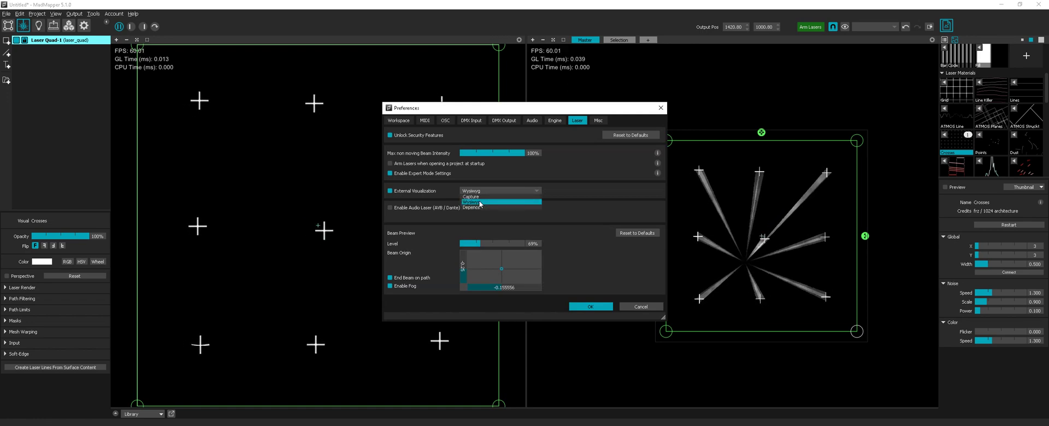
{"action": "left_click", "coordinate": [479, 202]}
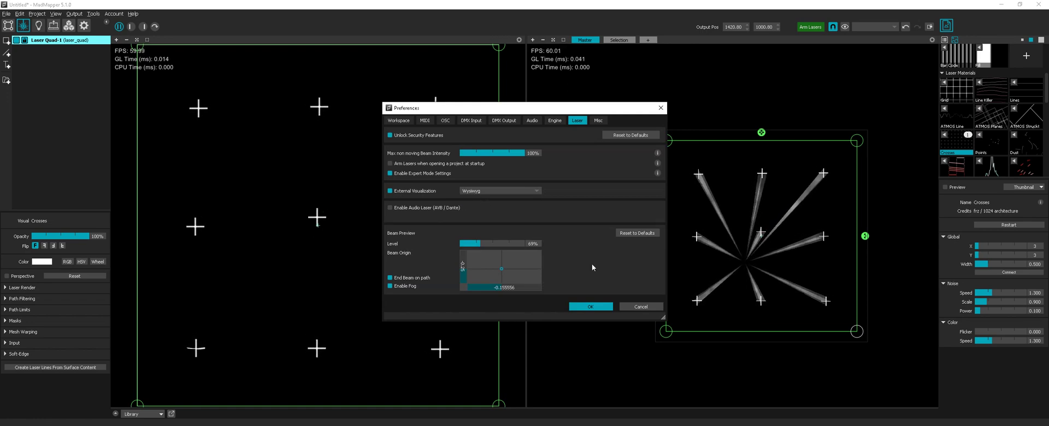
{"action": "left_click", "coordinate": [602, 308]}
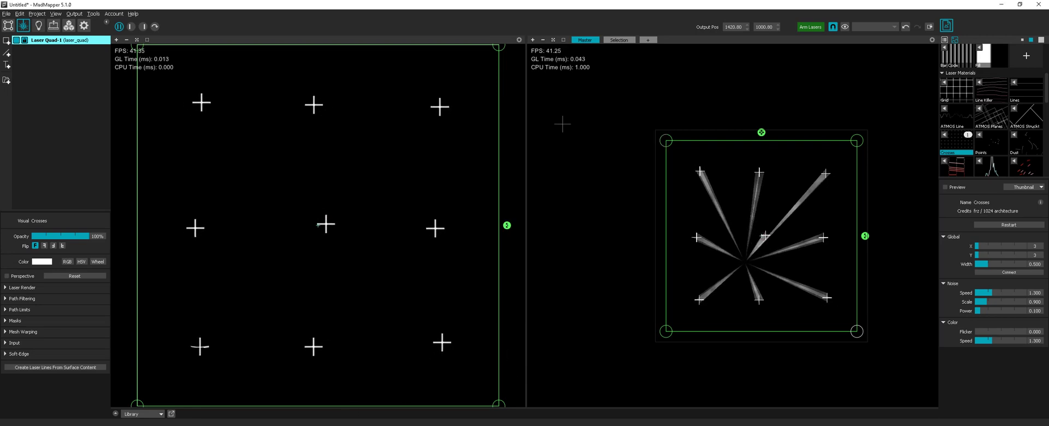
Compare the laser beams in wysiwyg's shaded live view with the Crosses output in MadMapper.
{"action": "key", "text": "alt+Tab"}
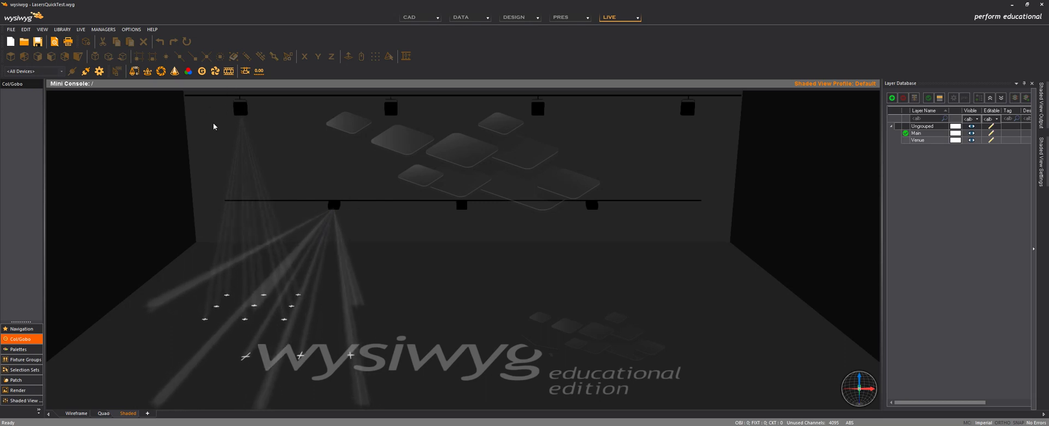
{"action": "key", "text": "alt+Tab"}
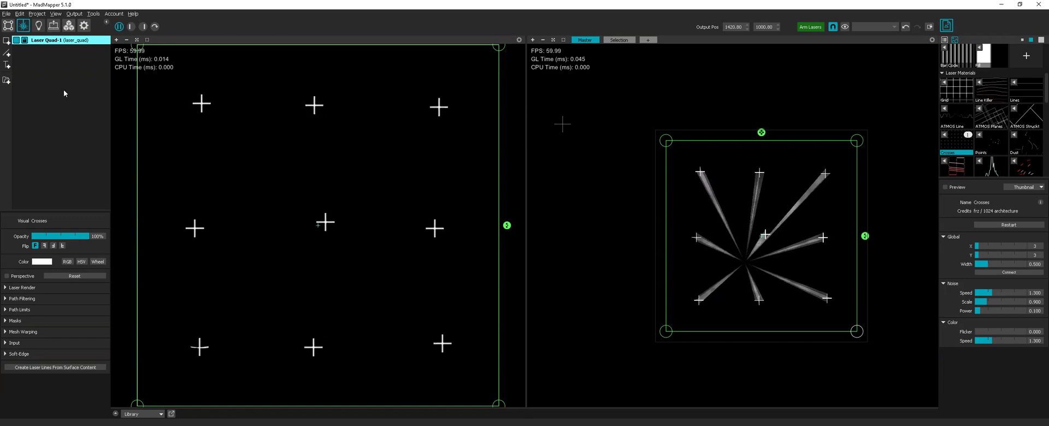
{"action": "key", "text": "alt+Tab"}
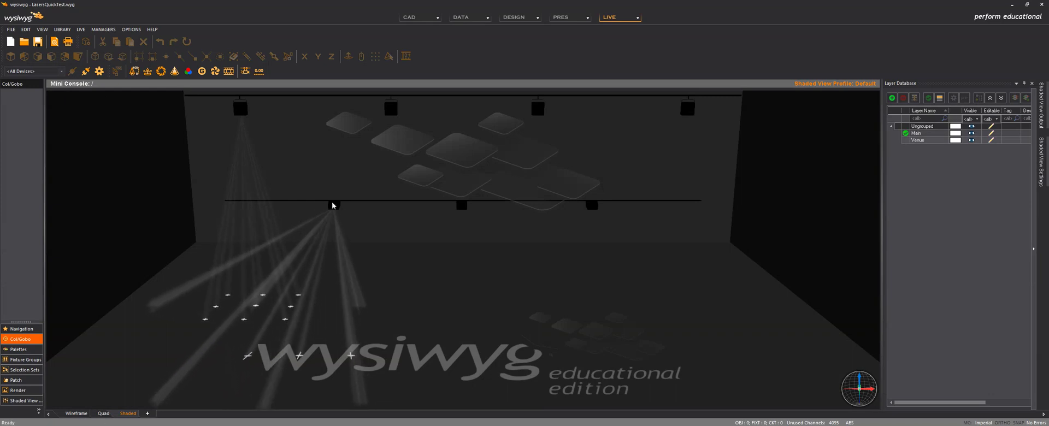
In wysiwyg's CAD mode, check the Laser Source protocol and input of the first Phaenon X Pro on the lower truss.
{"action": "left_click", "coordinate": [417, 16]}
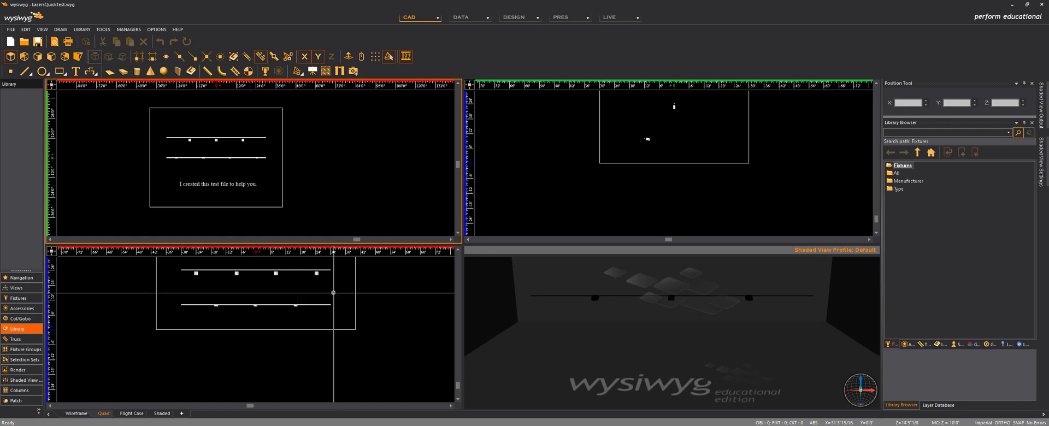
{"action": "left_click", "coordinate": [216, 306]}
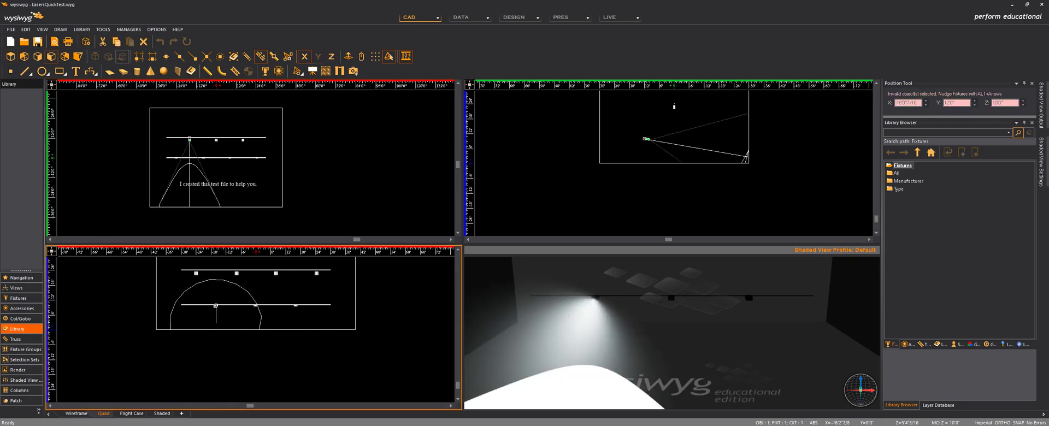
{"action": "right_click", "coordinate": [216, 308]}
{"action": "left_click", "coordinate": [259, 7]}
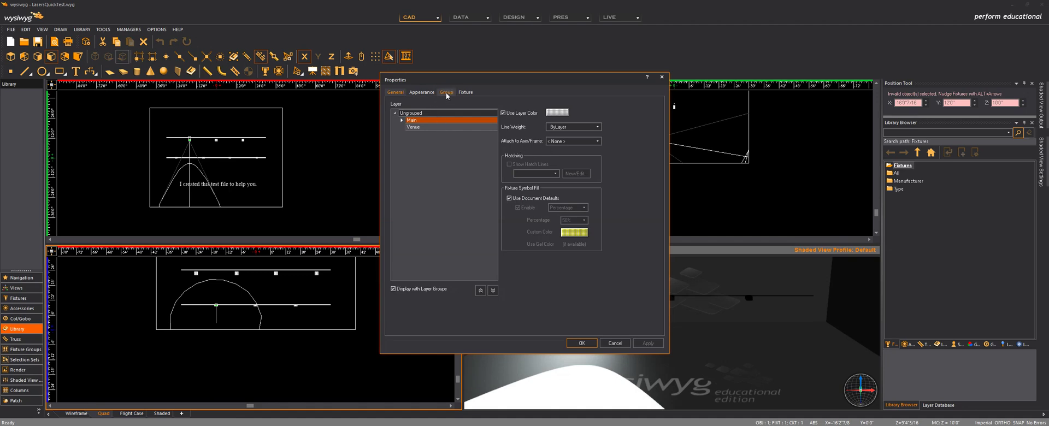
{"action": "left_click", "coordinate": [447, 92]}
{"action": "left_click", "coordinate": [465, 92]}
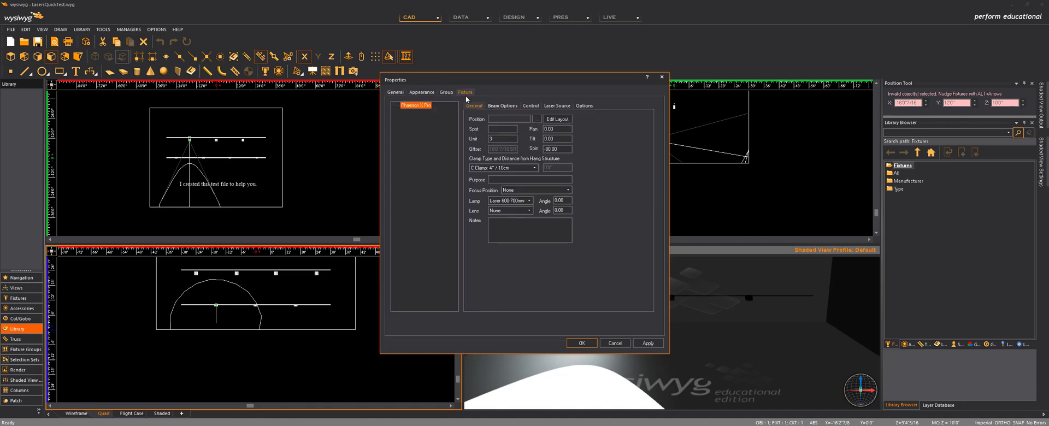
{"action": "left_click", "coordinate": [566, 107]}
{"action": "left_click", "coordinate": [519, 132]}
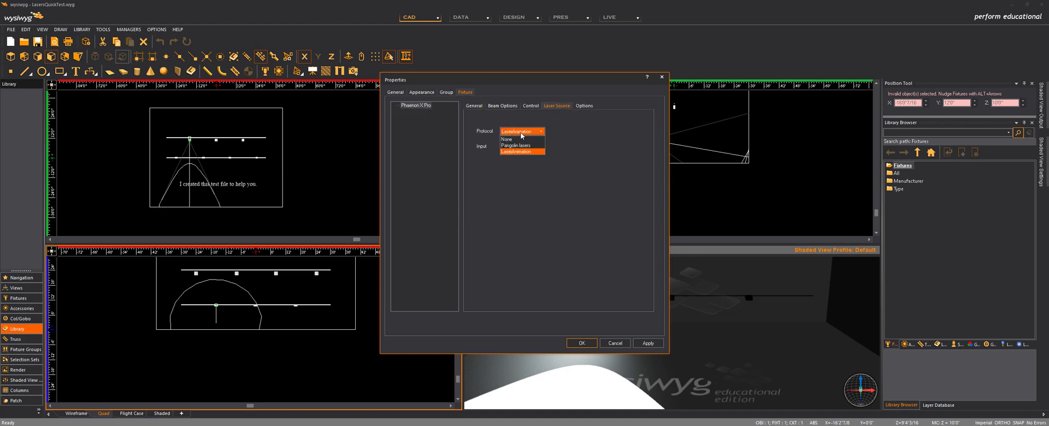
{"action": "left_click", "coordinate": [539, 132]}
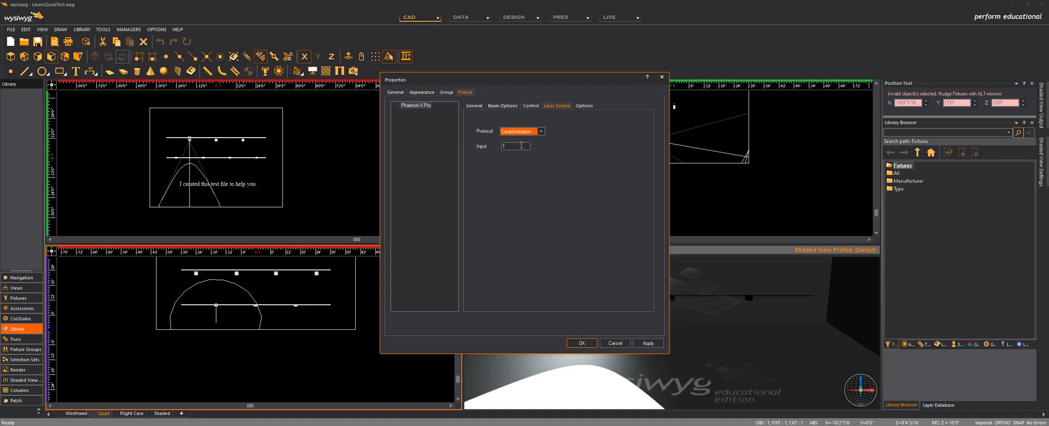
{"action": "left_click", "coordinate": [522, 146]}
{"action": "left_click", "coordinate": [625, 347]}
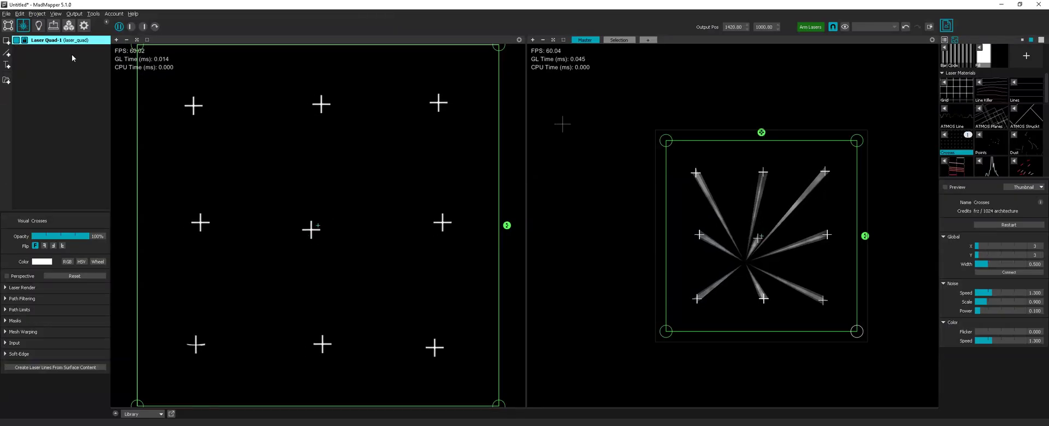
In MadMapper, add a second laser output, place it directly beside the first one and choose None as its destination.
{"action": "left_click", "coordinate": [53, 25]}
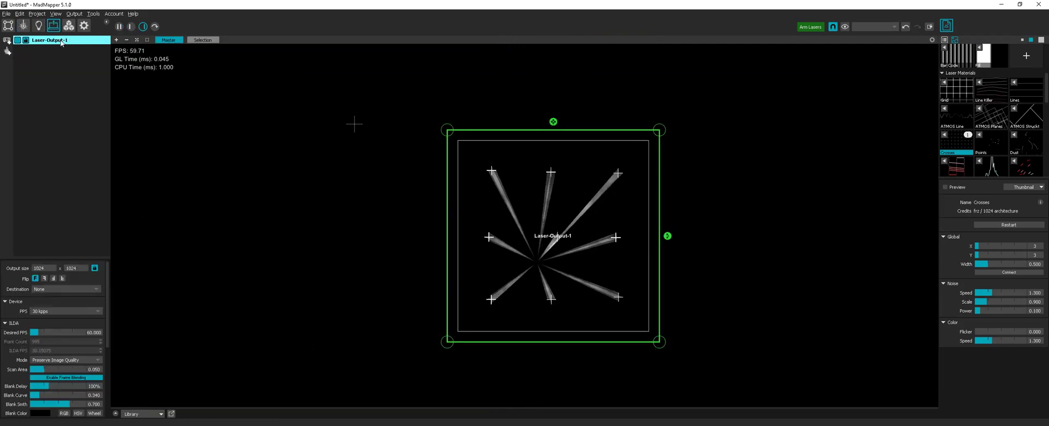
{"action": "left_click", "coordinate": [7, 51]}
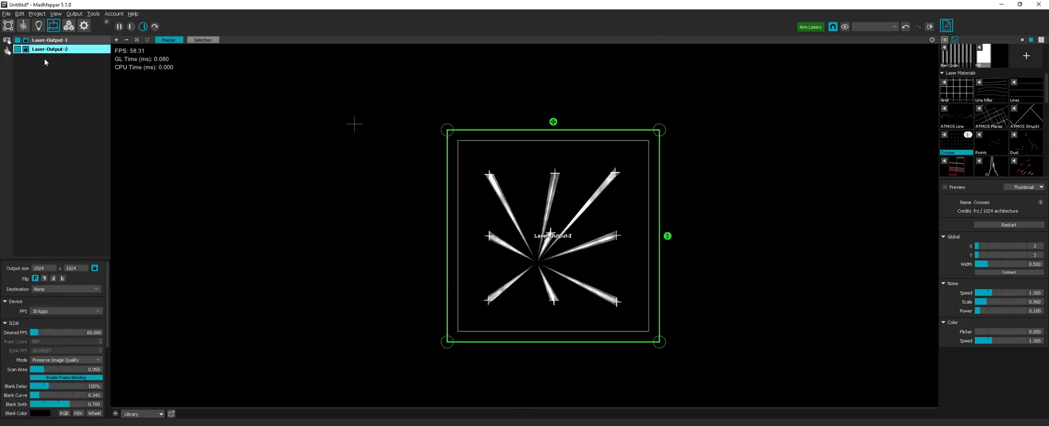
{"action": "left_click_drag", "start_coordinate": [555, 228], "coordinate": [783, 227]}
{"action": "left_click", "coordinate": [46, 289]}
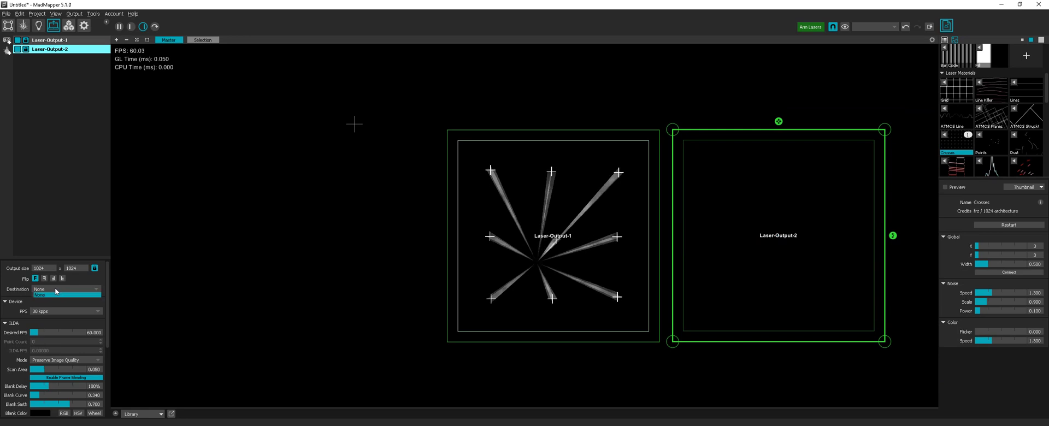
{"action": "left_click", "coordinate": [55, 294]}
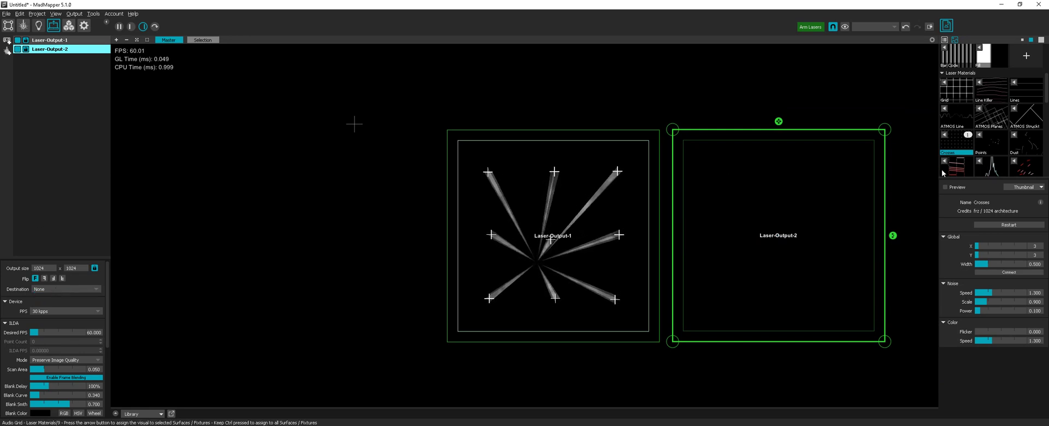
Add a third and a fourth laser output and line them up in a row beside the second output.
{"action": "scroll", "coordinate": [687, 195], "scroll_direction": "down", "scroll_amount": 3}
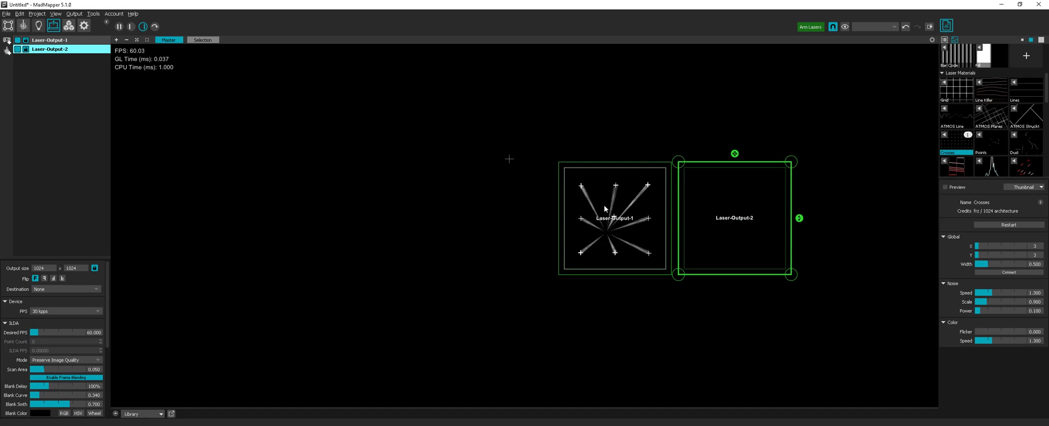
{"action": "left_click", "coordinate": [8, 40]}
{"action": "left_click_drag", "start_coordinate": [634, 223], "coordinate": [872, 217]}
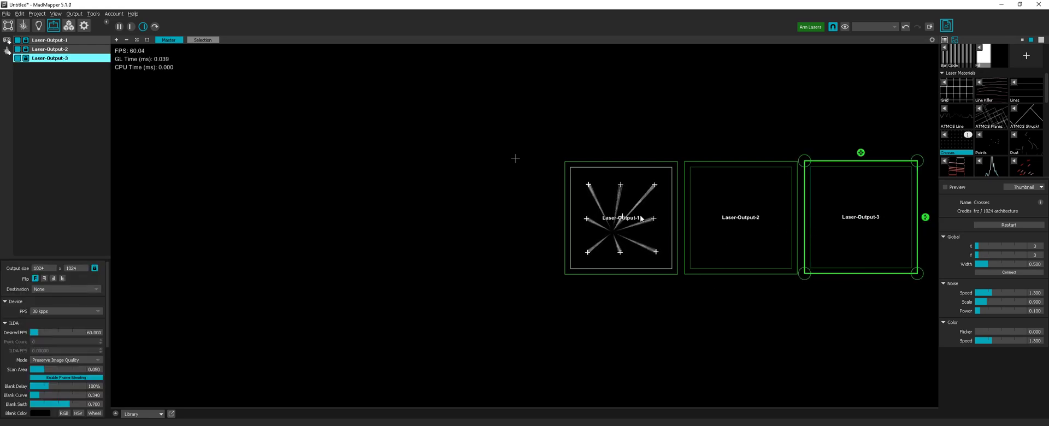
{"action": "scroll", "coordinate": [482, 206], "scroll_direction": "down", "scroll_amount": 2}
{"action": "mouse_move", "coordinate": [737, 219]}
{"action": "left_mouse_down"}
{"action": "mouse_move", "coordinate": [837, 220]}
{"action": "mouse_move", "coordinate": [753, 223]}
{"action": "mouse_move", "coordinate": [746, 212]}
{"action": "mouse_move", "coordinate": [758, 217]}
{"action": "left_mouse_up"}
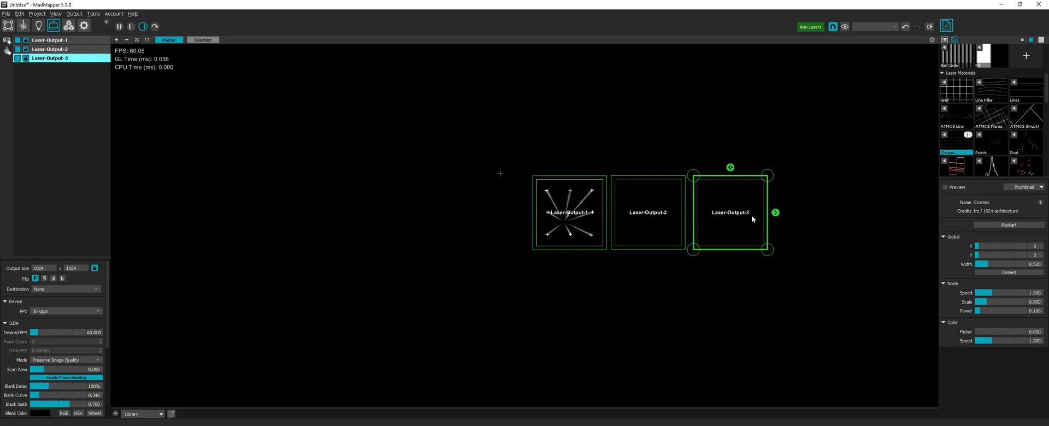
{"action": "left_click", "coordinate": [6, 52]}
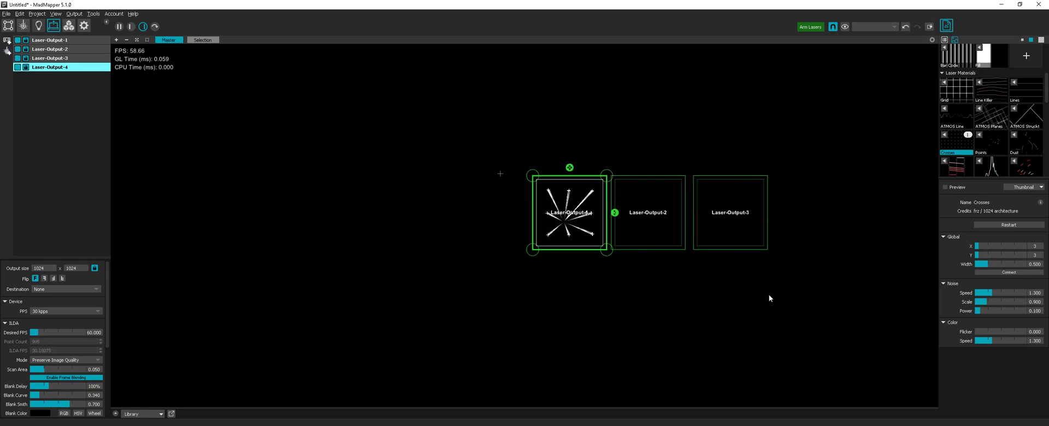
{"action": "left_click_drag", "start_coordinate": [546, 212], "coordinate": [788, 212]}
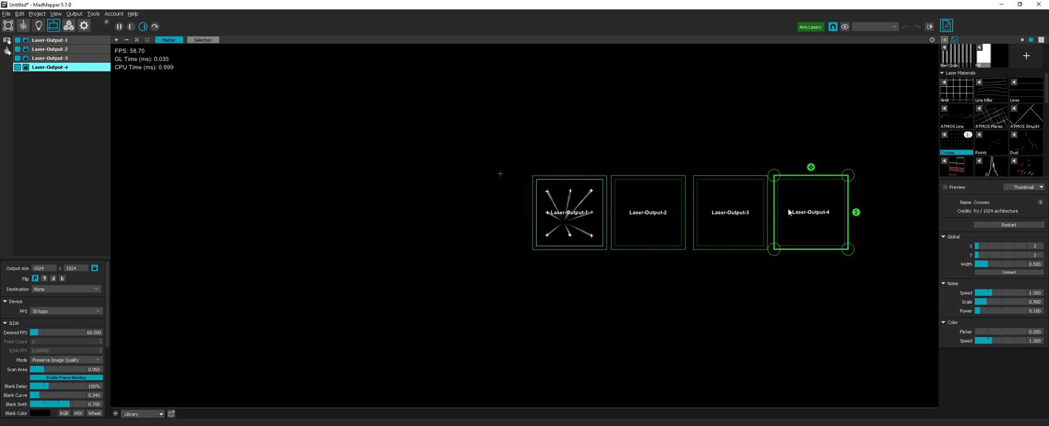
Add a laser text surface and place it over the second laser output.
{"action": "left_click", "coordinate": [23, 26]}
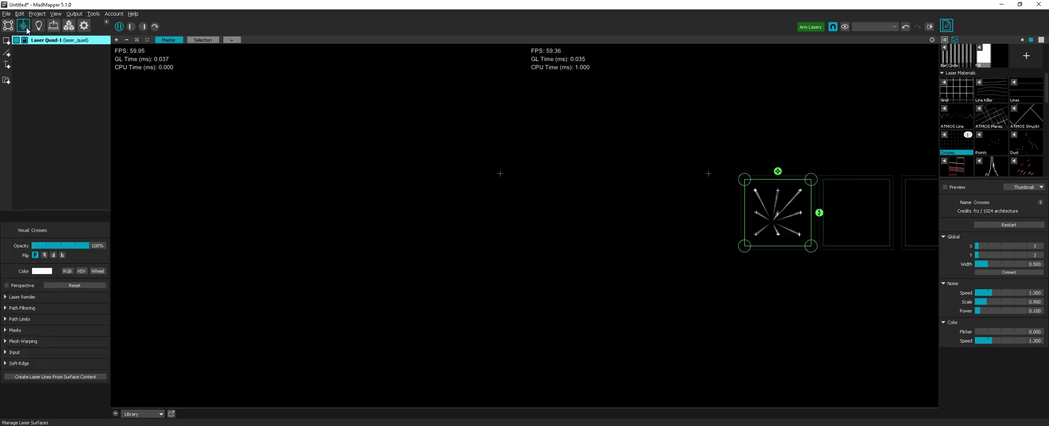
{"action": "left_click", "coordinate": [7, 65]}
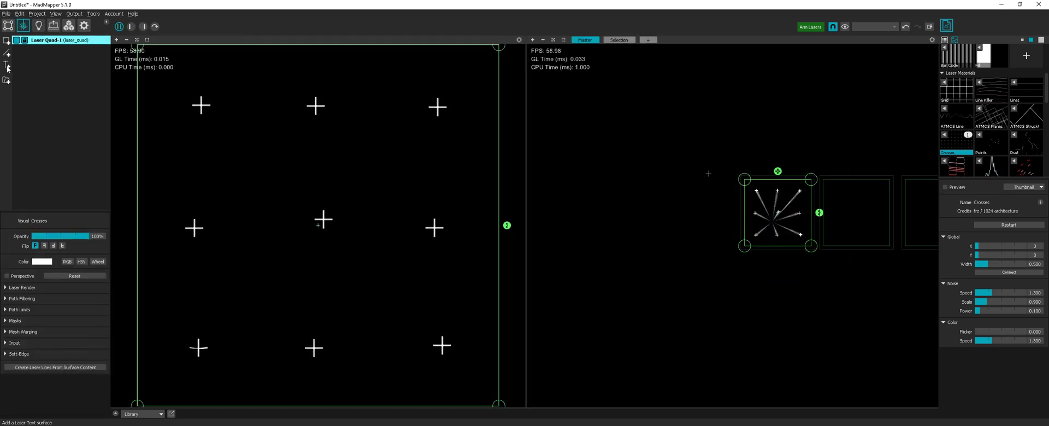
{"action": "left_click_drag", "start_coordinate": [752, 219], "coordinate": [823, 219]}
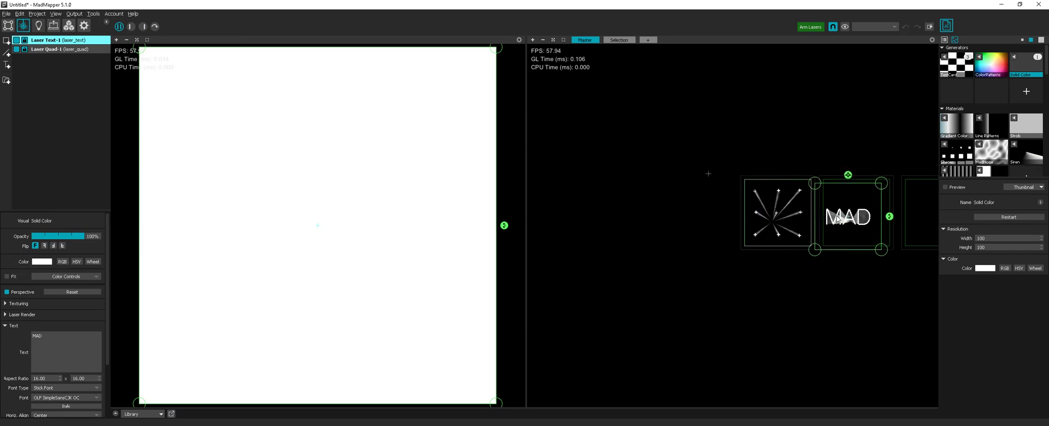
{"action": "scroll", "coordinate": [602, 240], "scroll_direction": "down", "scroll_amount": 3}
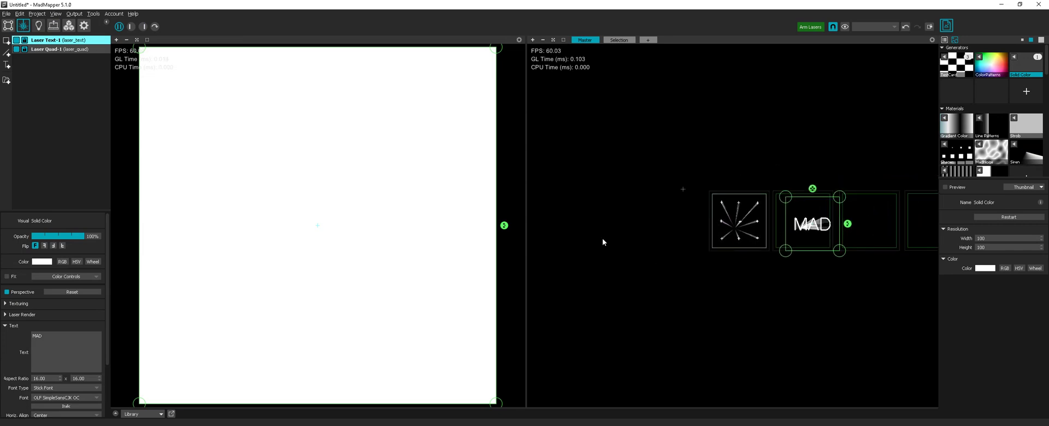
{"action": "scroll", "coordinate": [803, 237], "scroll_direction": "up", "scroll_amount": 3}
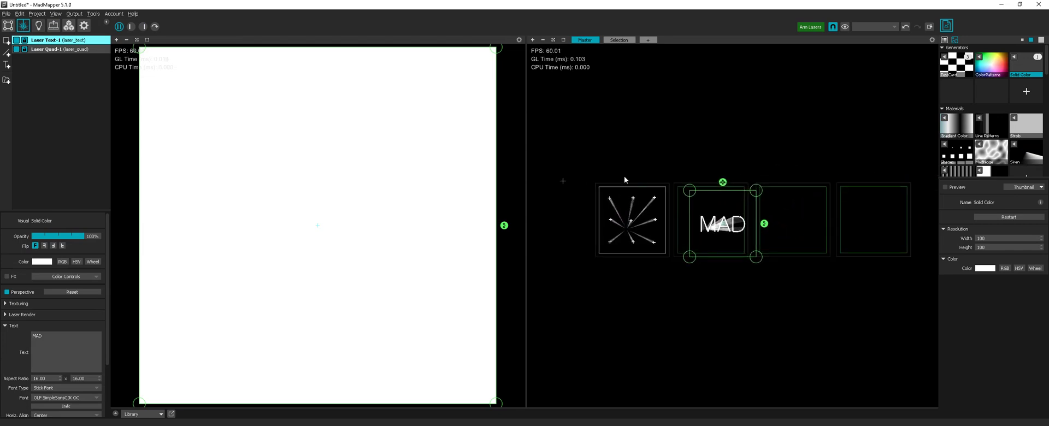
Show only the output view and change the laser text to "MadLaser".
{"action": "left_click", "coordinate": [141, 27]}
{"action": "scroll", "coordinate": [566, 244], "scroll_direction": "up", "scroll_amount": 4}
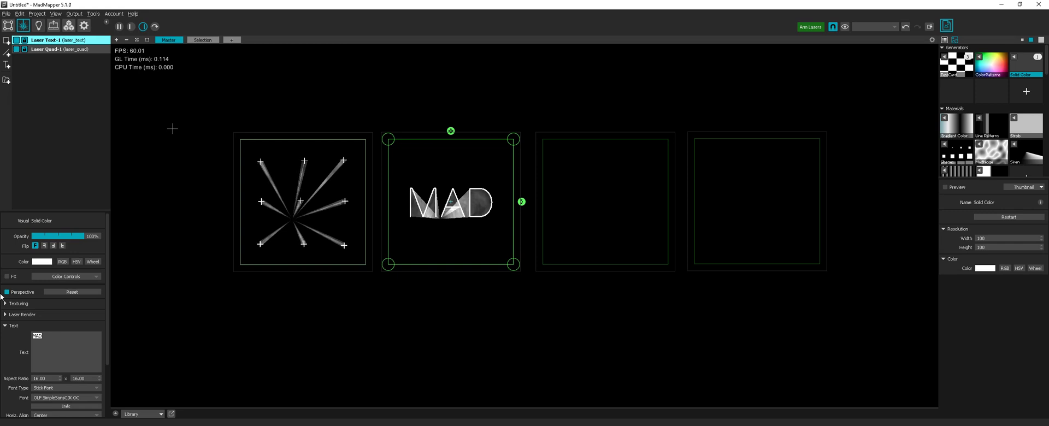
{"action": "type", "text": "MadLaser"}
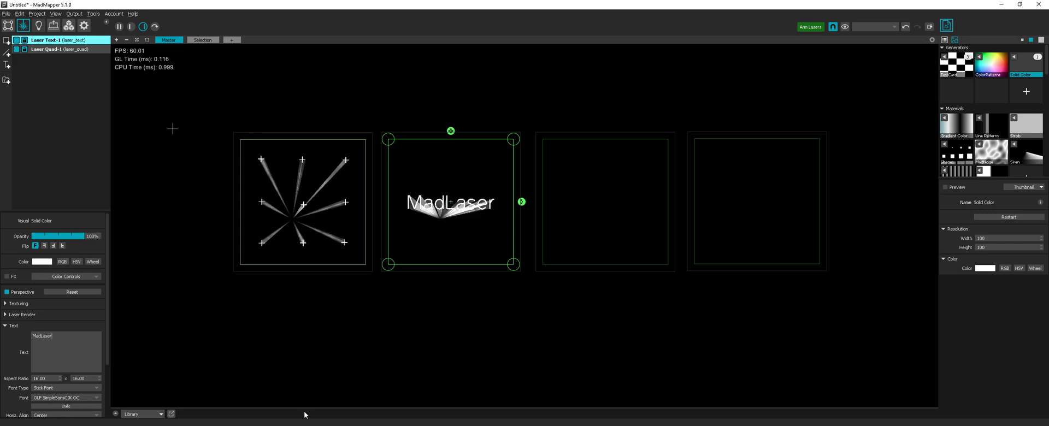
Draw a curved freehand laser line inside the third output and assign the Line Patterns material to it.
{"action": "left_click", "coordinate": [7, 53]}
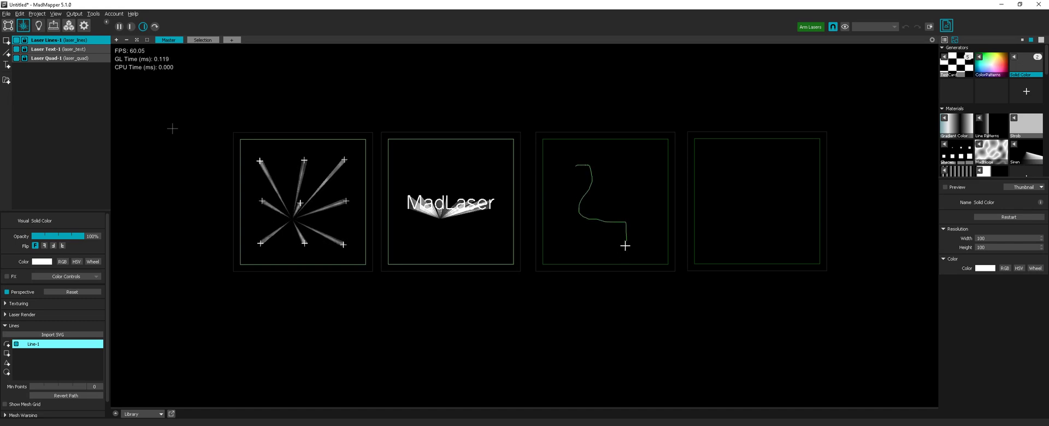
{"action": "left_click_drag", "start_coordinate": [622, 198], "coordinate": [503, 407]}
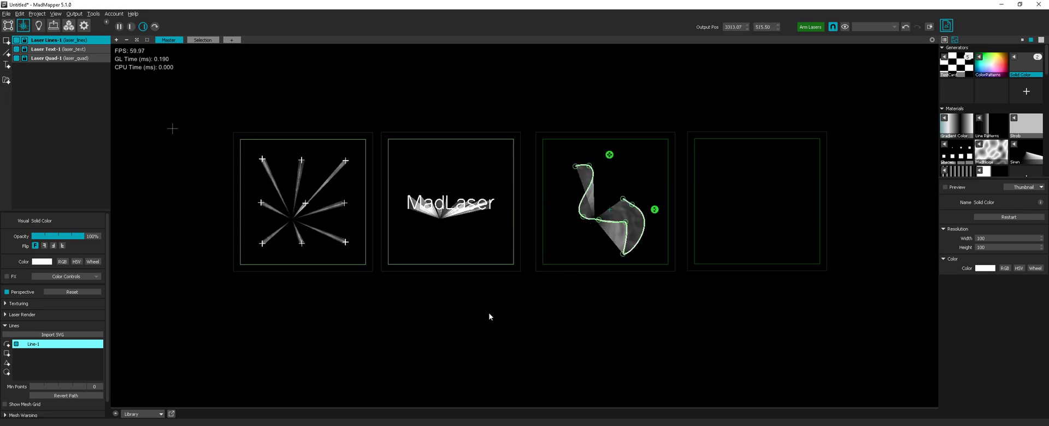
{"action": "left_click", "coordinate": [978, 118]}
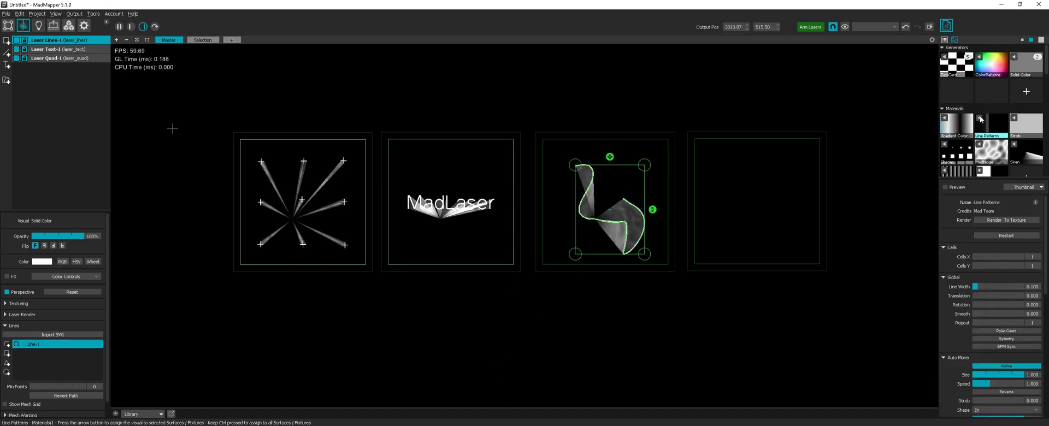
{"action": "left_click", "coordinate": [980, 121]}
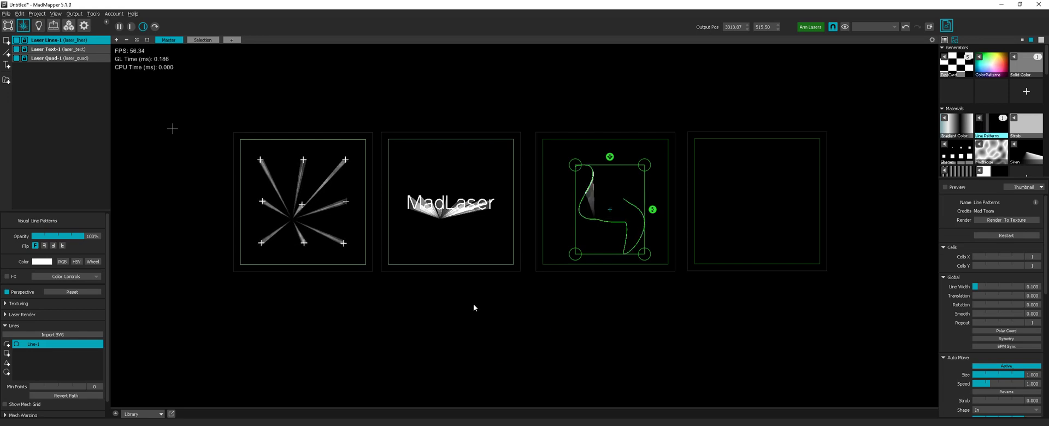
Switch to wysiwyg to check the laser beams in the shaded live view and return to MadMapper.
{"action": "key", "text": "alt+Tab"}
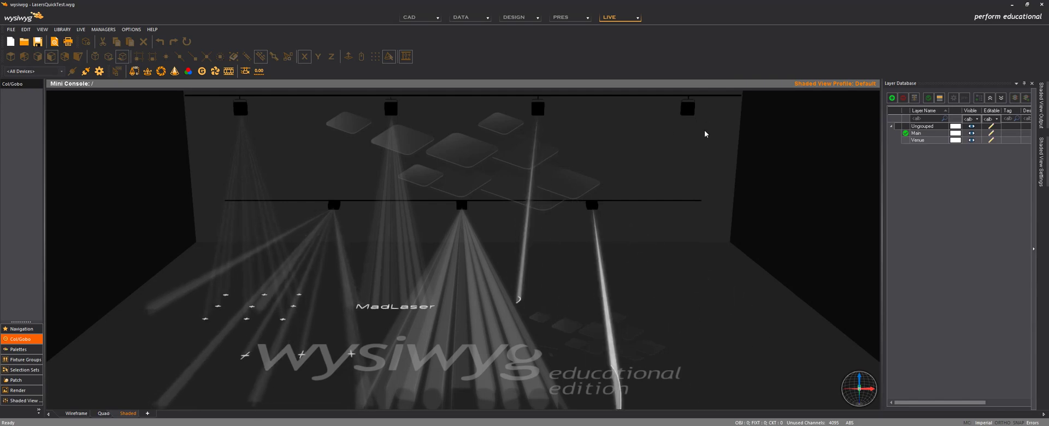
{"action": "key", "text": "alt+Tab"}
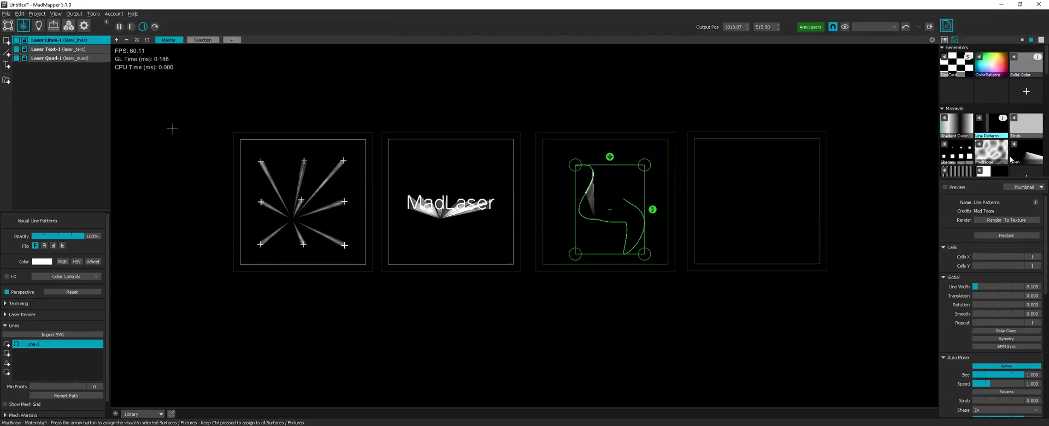
Add a laser quad with the Beam Patterns 2 material and scale and position it to fit inside the fourth output.
{"action": "scroll", "coordinate": [1009, 123], "scroll_direction": "down", "scroll_amount": 3}
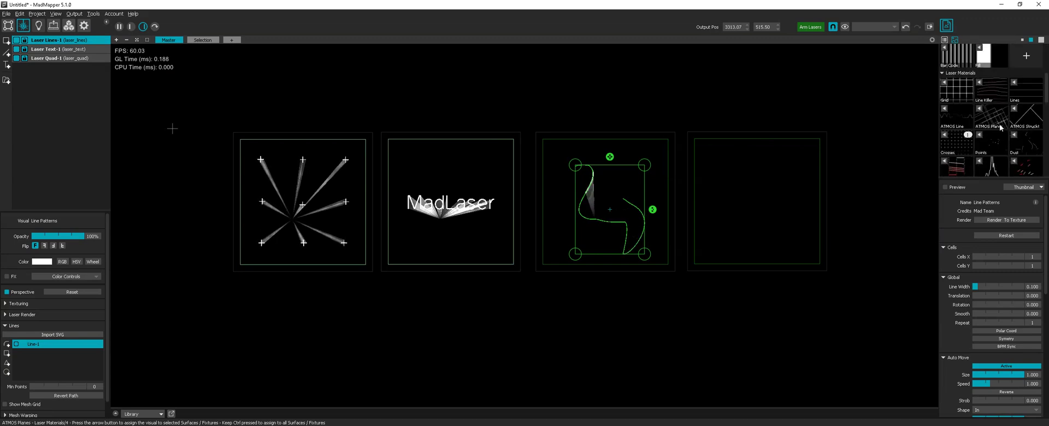
{"action": "scroll", "coordinate": [1000, 127], "scroll_direction": "down", "scroll_amount": 3}
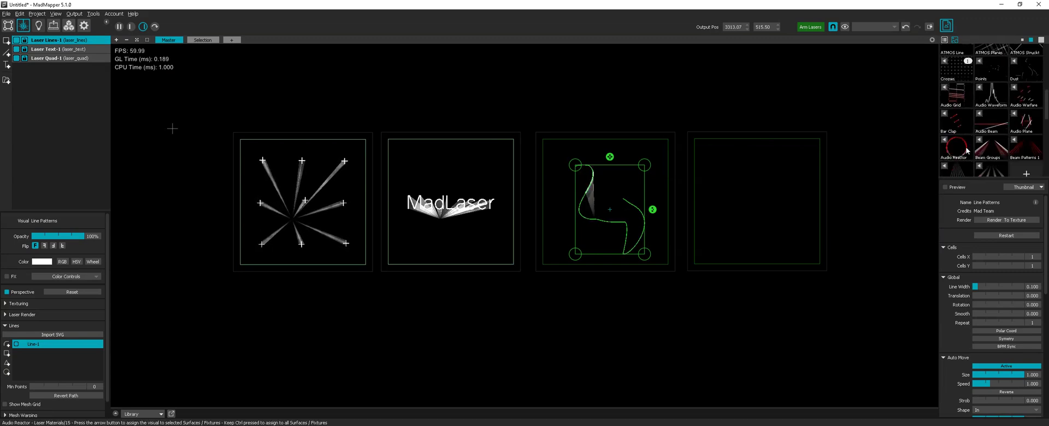
{"action": "scroll", "coordinate": [992, 143], "scroll_direction": "down", "scroll_amount": 1}
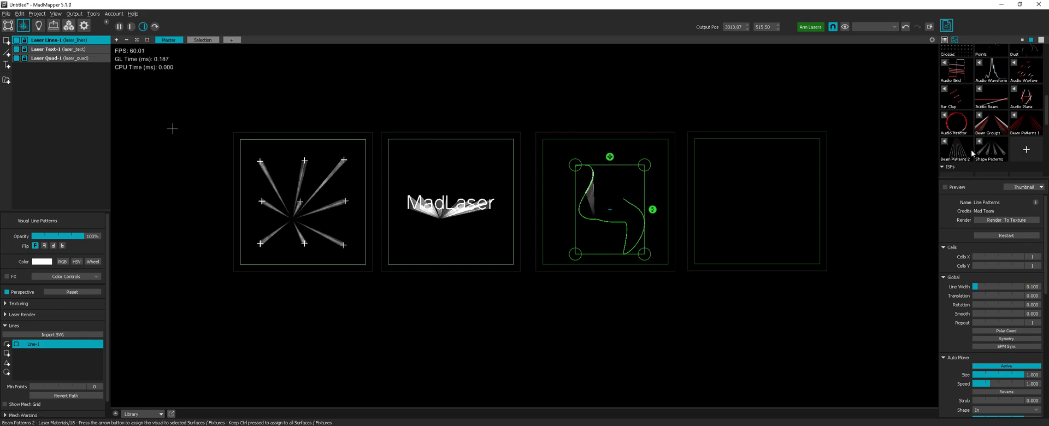
{"action": "left_click_drag", "start_coordinate": [956, 150], "coordinate": [863, 186]}
{"action": "left_click_drag", "start_coordinate": [769, 201], "coordinate": [754, 208]}
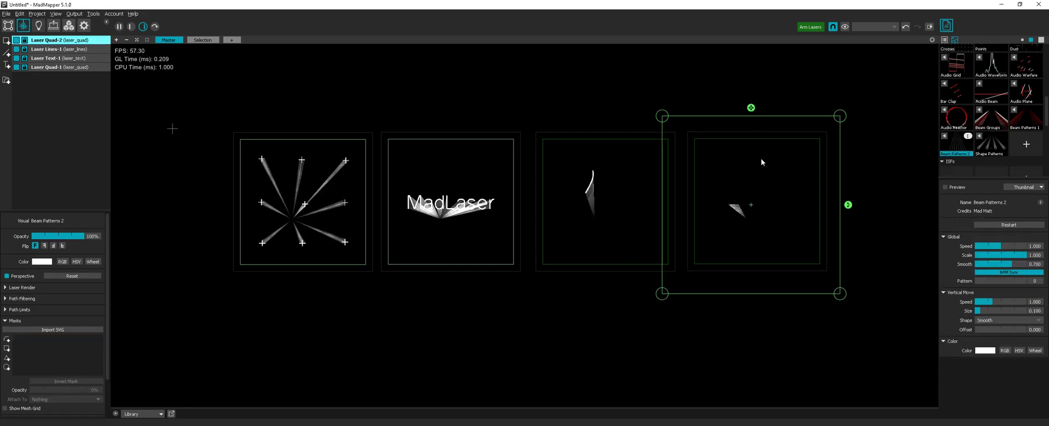
{"action": "left_click_drag", "start_coordinate": [751, 109], "coordinate": [751, 154]}
{"action": "left_click_drag", "start_coordinate": [781, 218], "coordinate": [782, 225]}
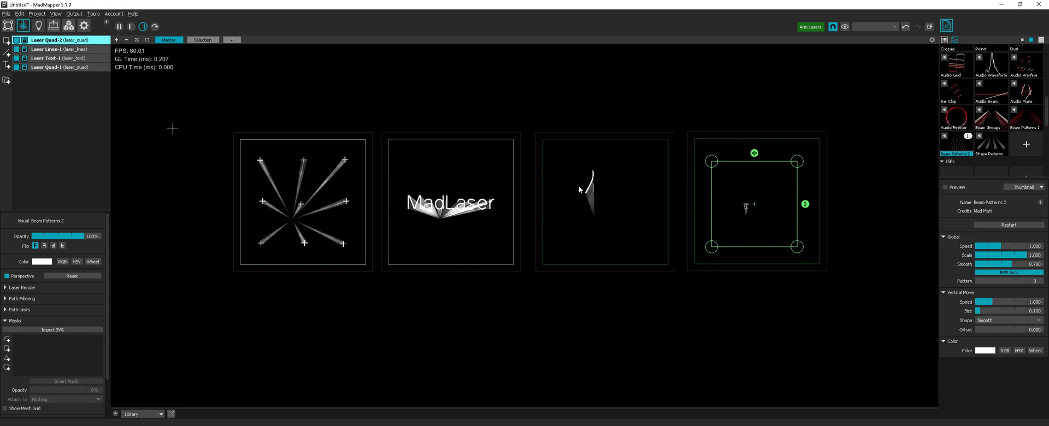
Change the global BPM source from MIDI Clock to Manual in the master settings.
{"action": "left_click", "coordinate": [83, 25]}
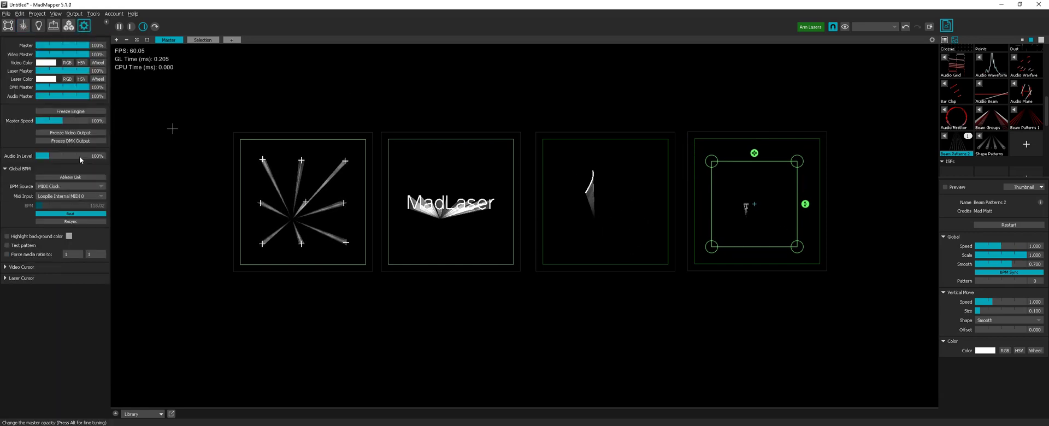
{"action": "left_click", "coordinate": [70, 185]}
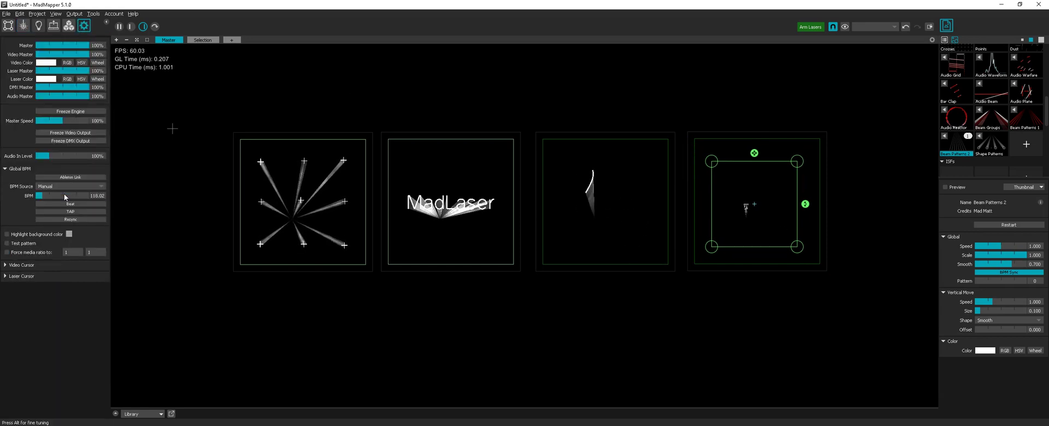
{"action": "left_click", "coordinate": [64, 192]}
Return to the laser surface list, then check the fourth output's beams in wysiwyg's shaded live view and come back to MadMapper.
{"action": "left_click", "coordinate": [23, 28]}
{"action": "key", "text": "alt+Tab"}
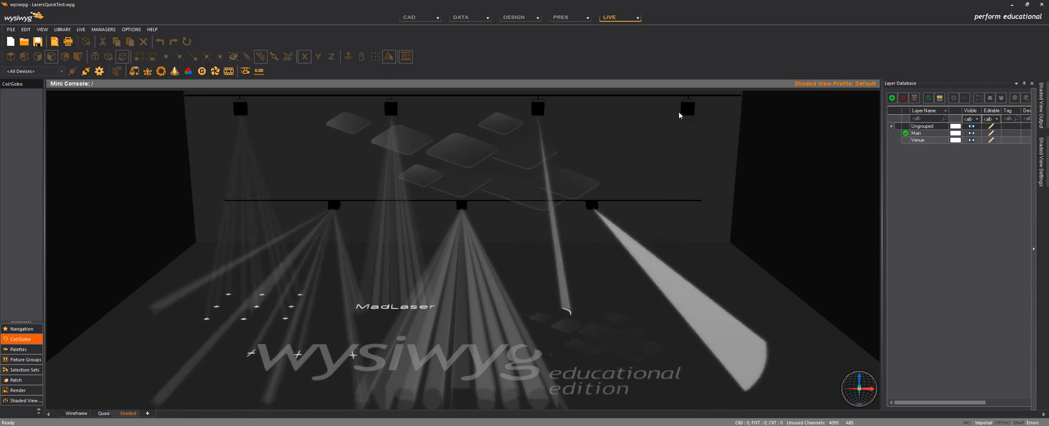
{"action": "key", "text": "alt+Tab"}
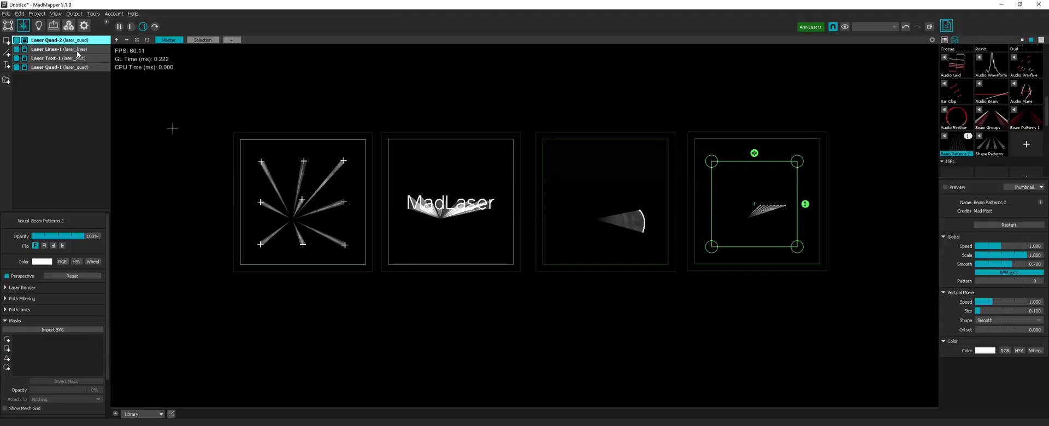
Show the laser outputs, select only Laser-Output-1 to review its settings, and switch to wysiwyg to view the beams.
{"action": "left_click", "coordinate": [53, 26]}
{"action": "key", "text": "ctrl+a"}
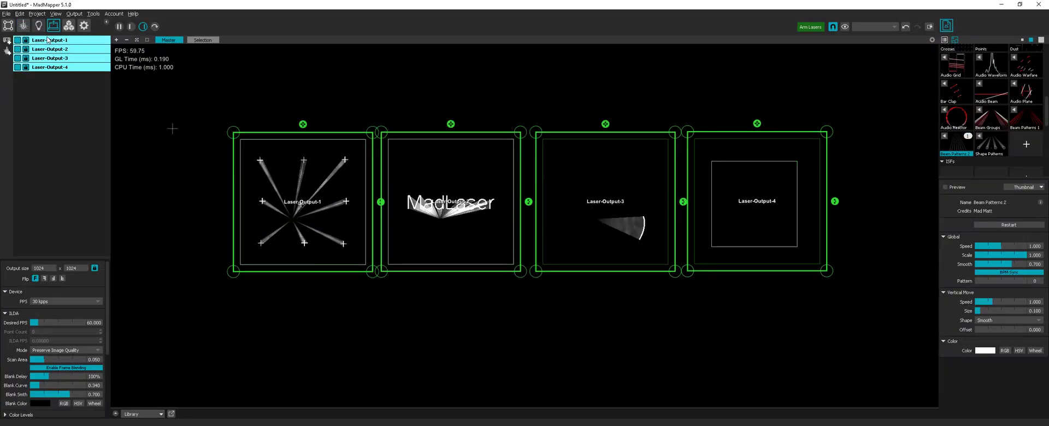
{"action": "left_click", "coordinate": [58, 39]}
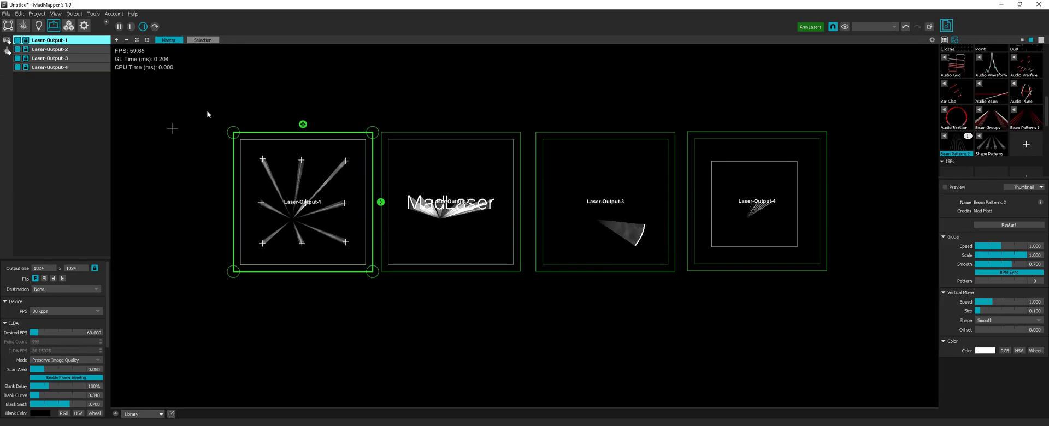
{"action": "key", "text": "alt+Tab"}
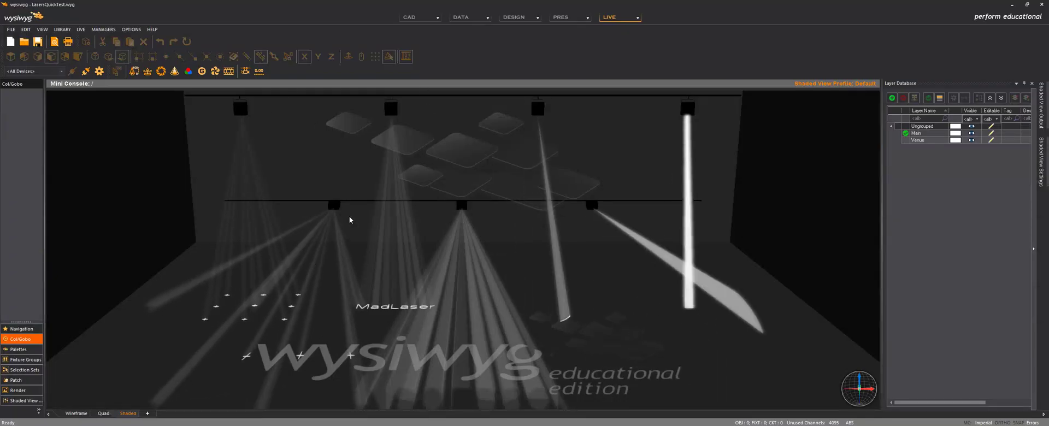